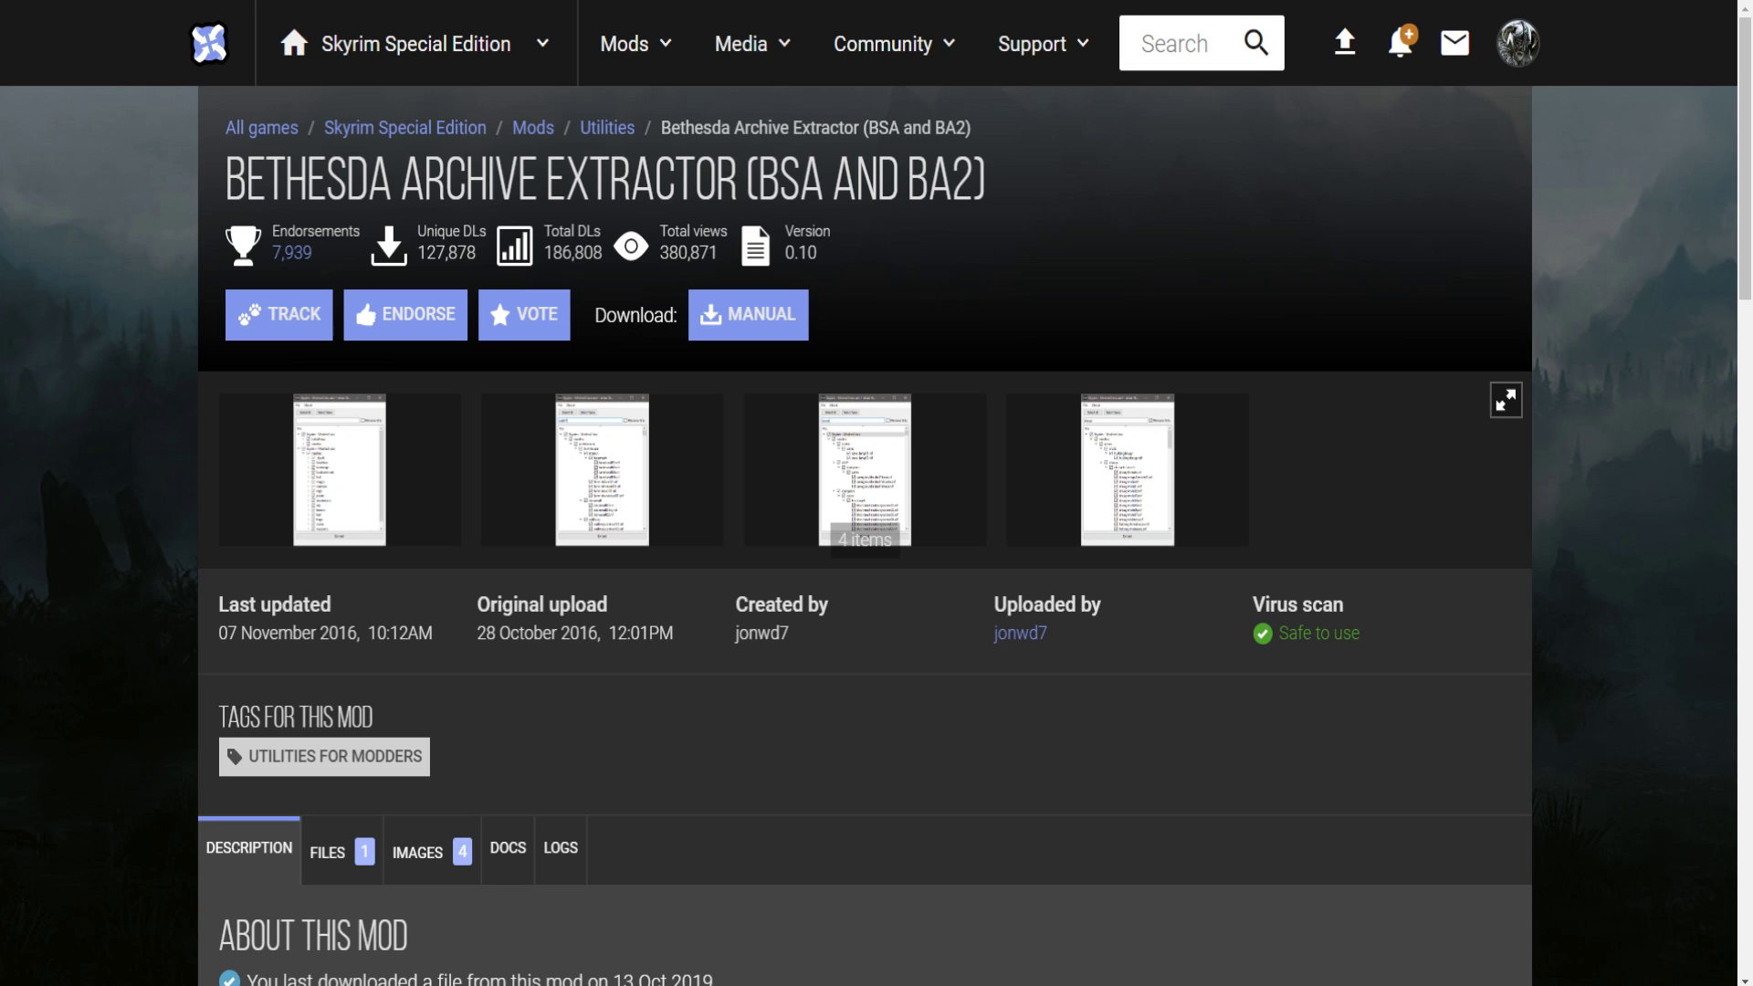
Scroll down the Nexus Mods mod page
scroll(876, 535, down, 3)
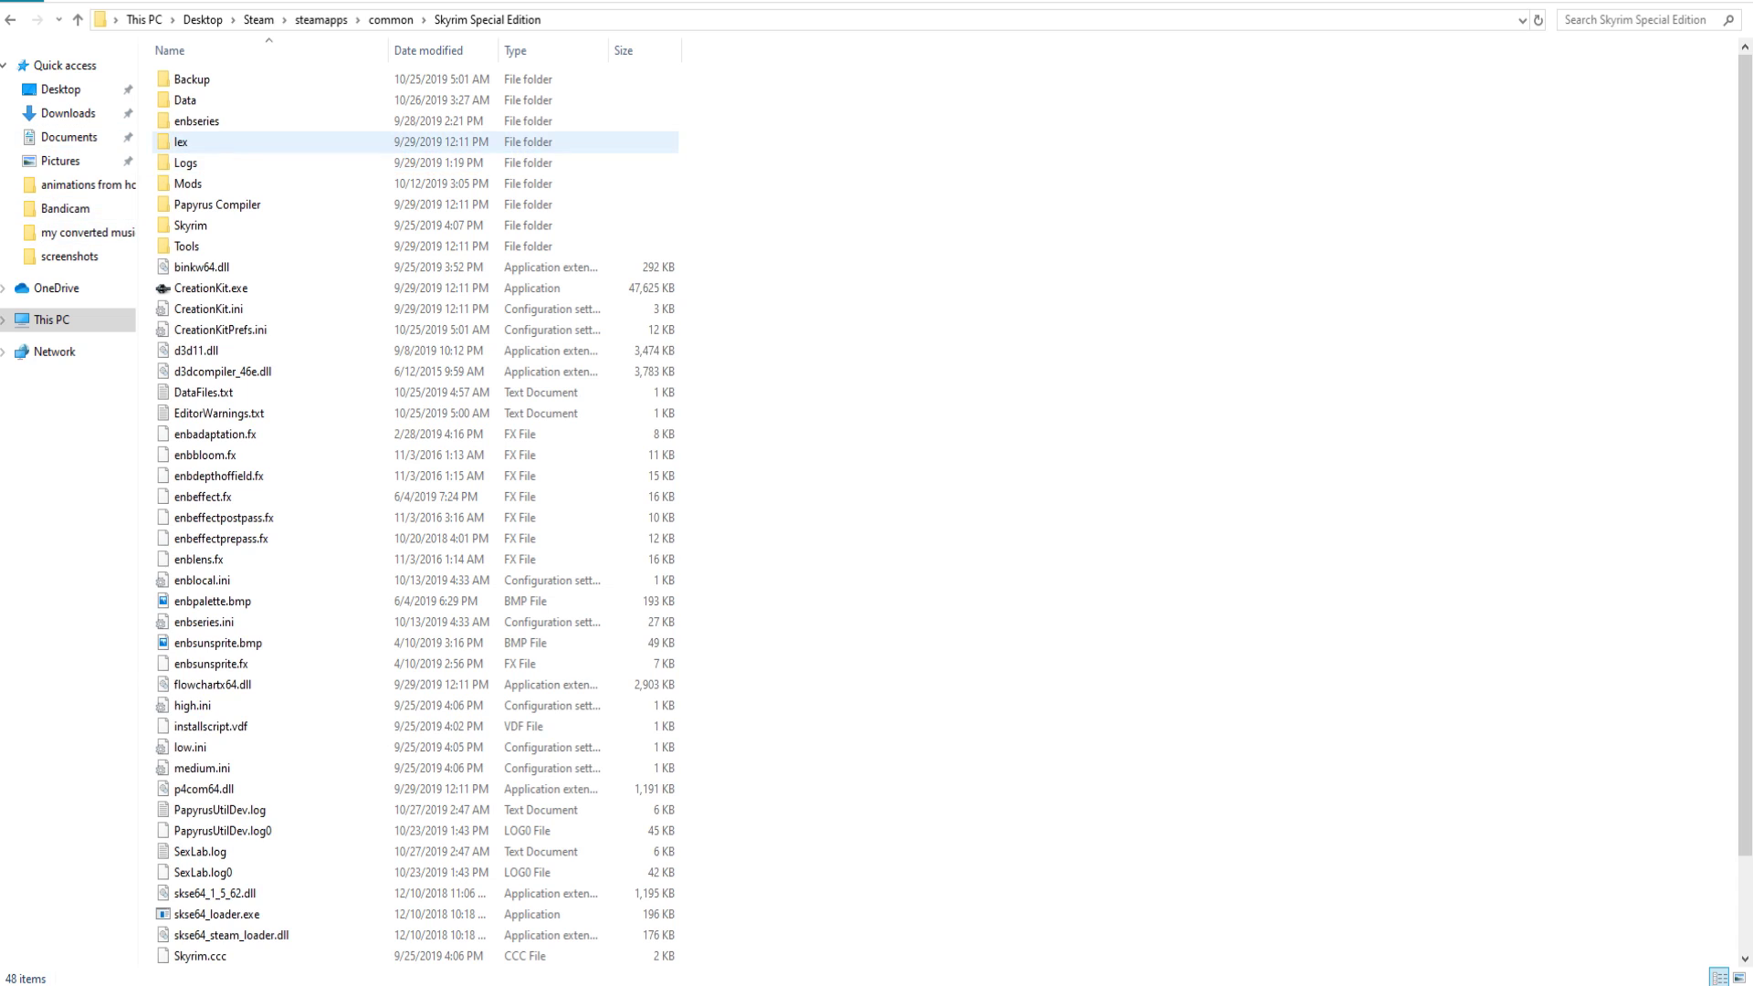
In the Data folder, copy the Skyrim - Meshes0.bsa archive
double_click(185, 100)
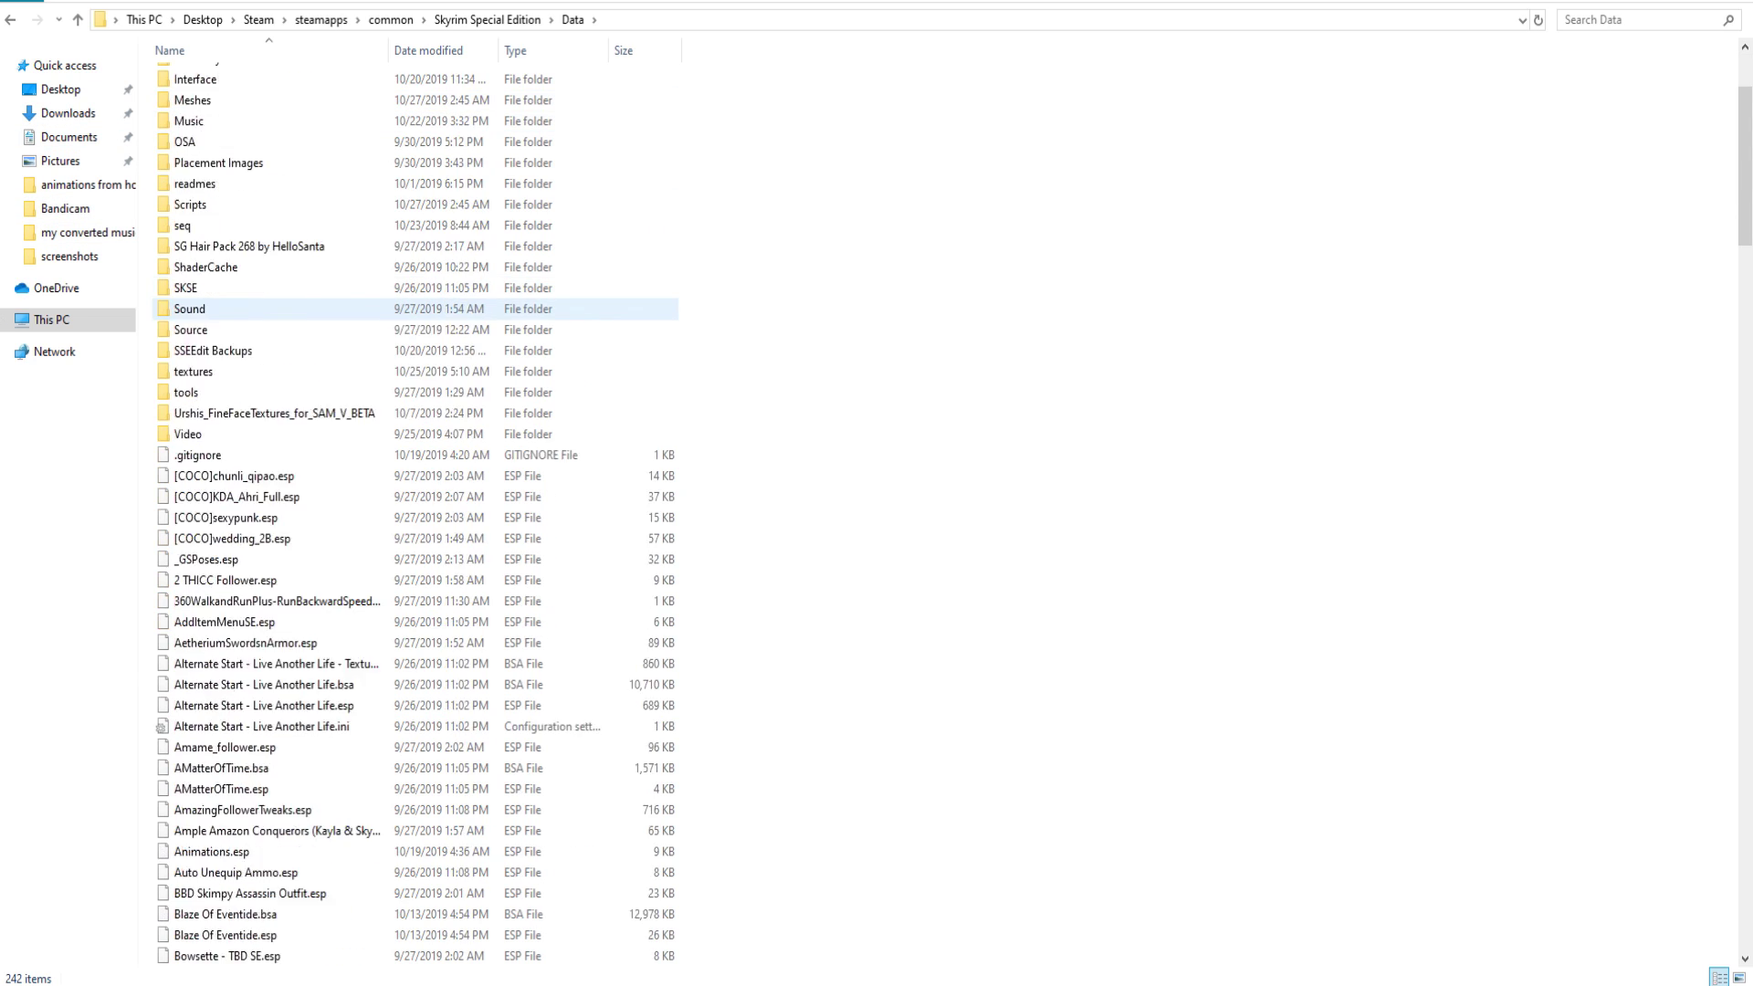
scroll(274, 365, down, 20)
scroll(273, 392, down, 20)
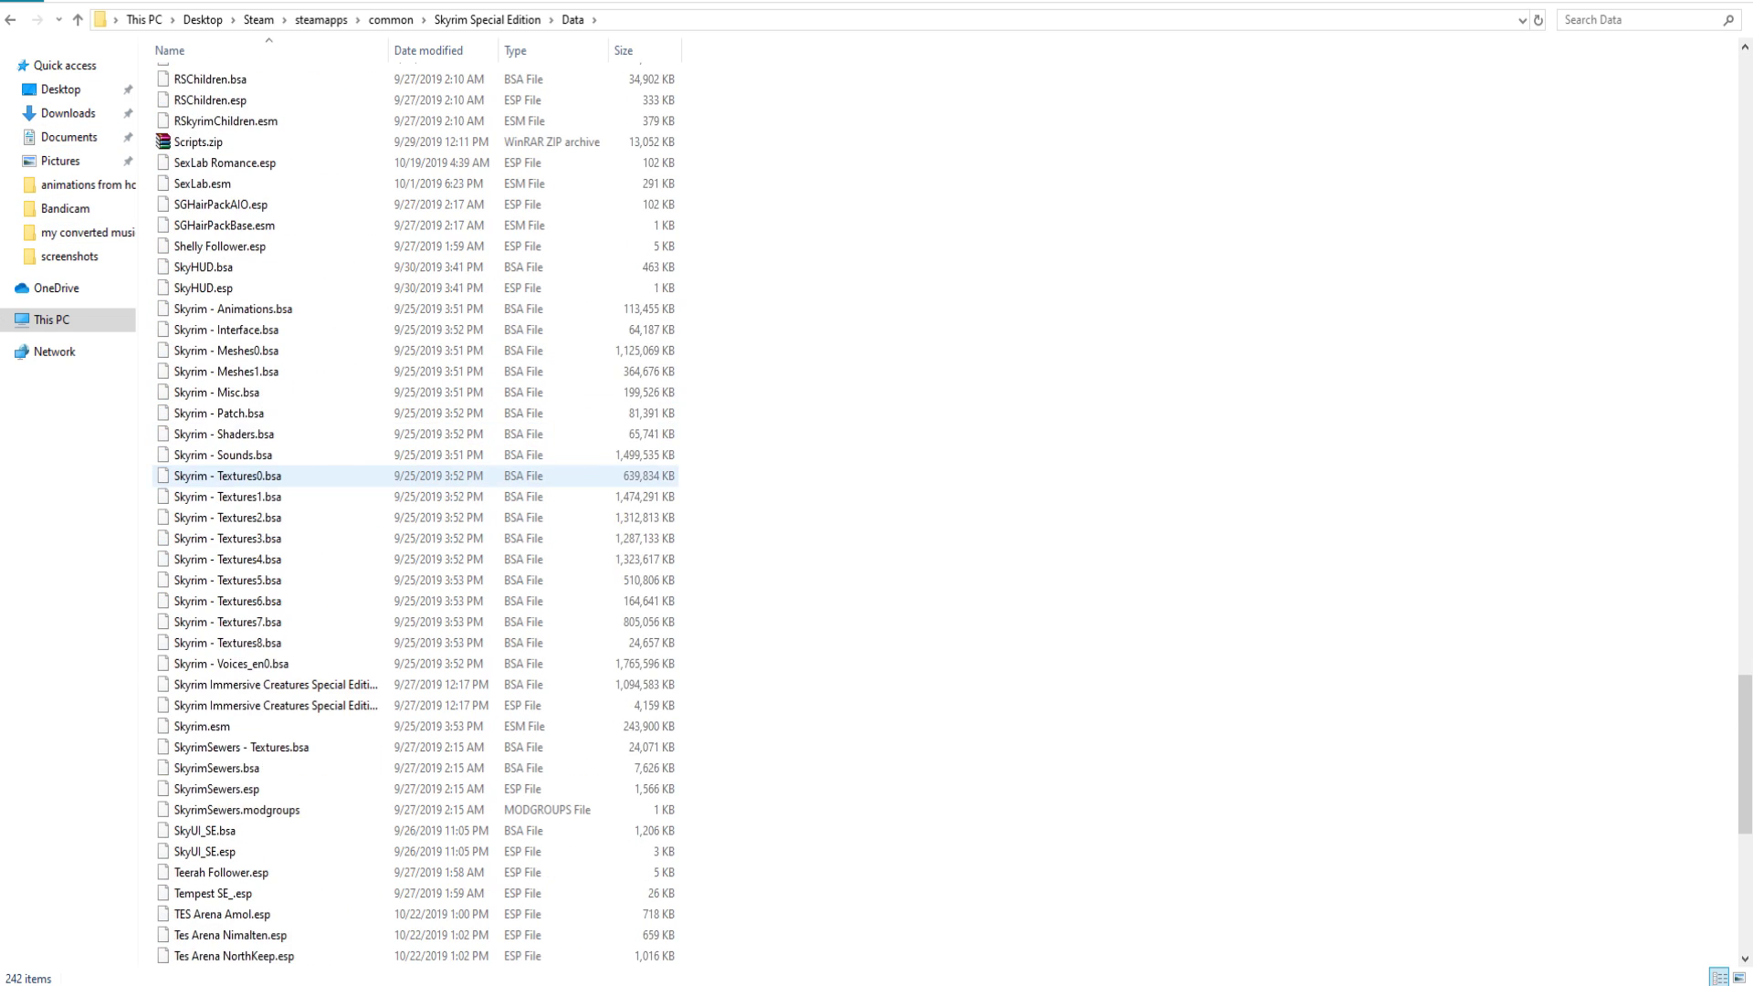
scroll(274, 580, up, 12)
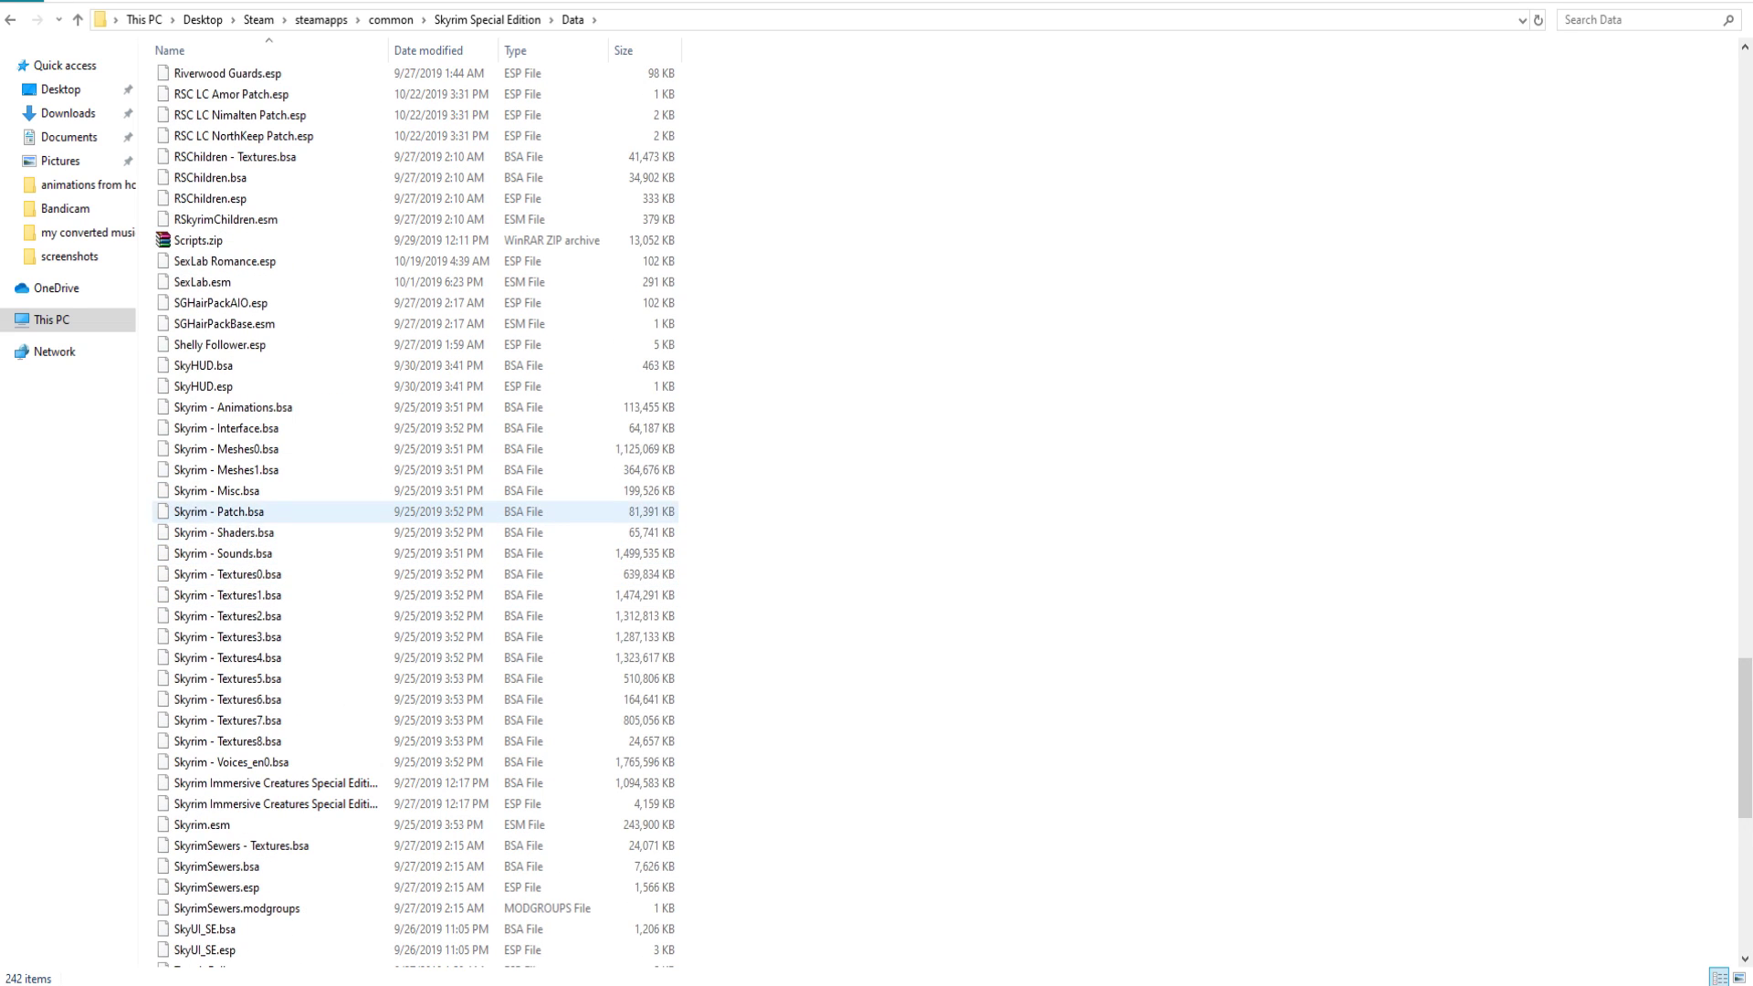
click(228, 449)
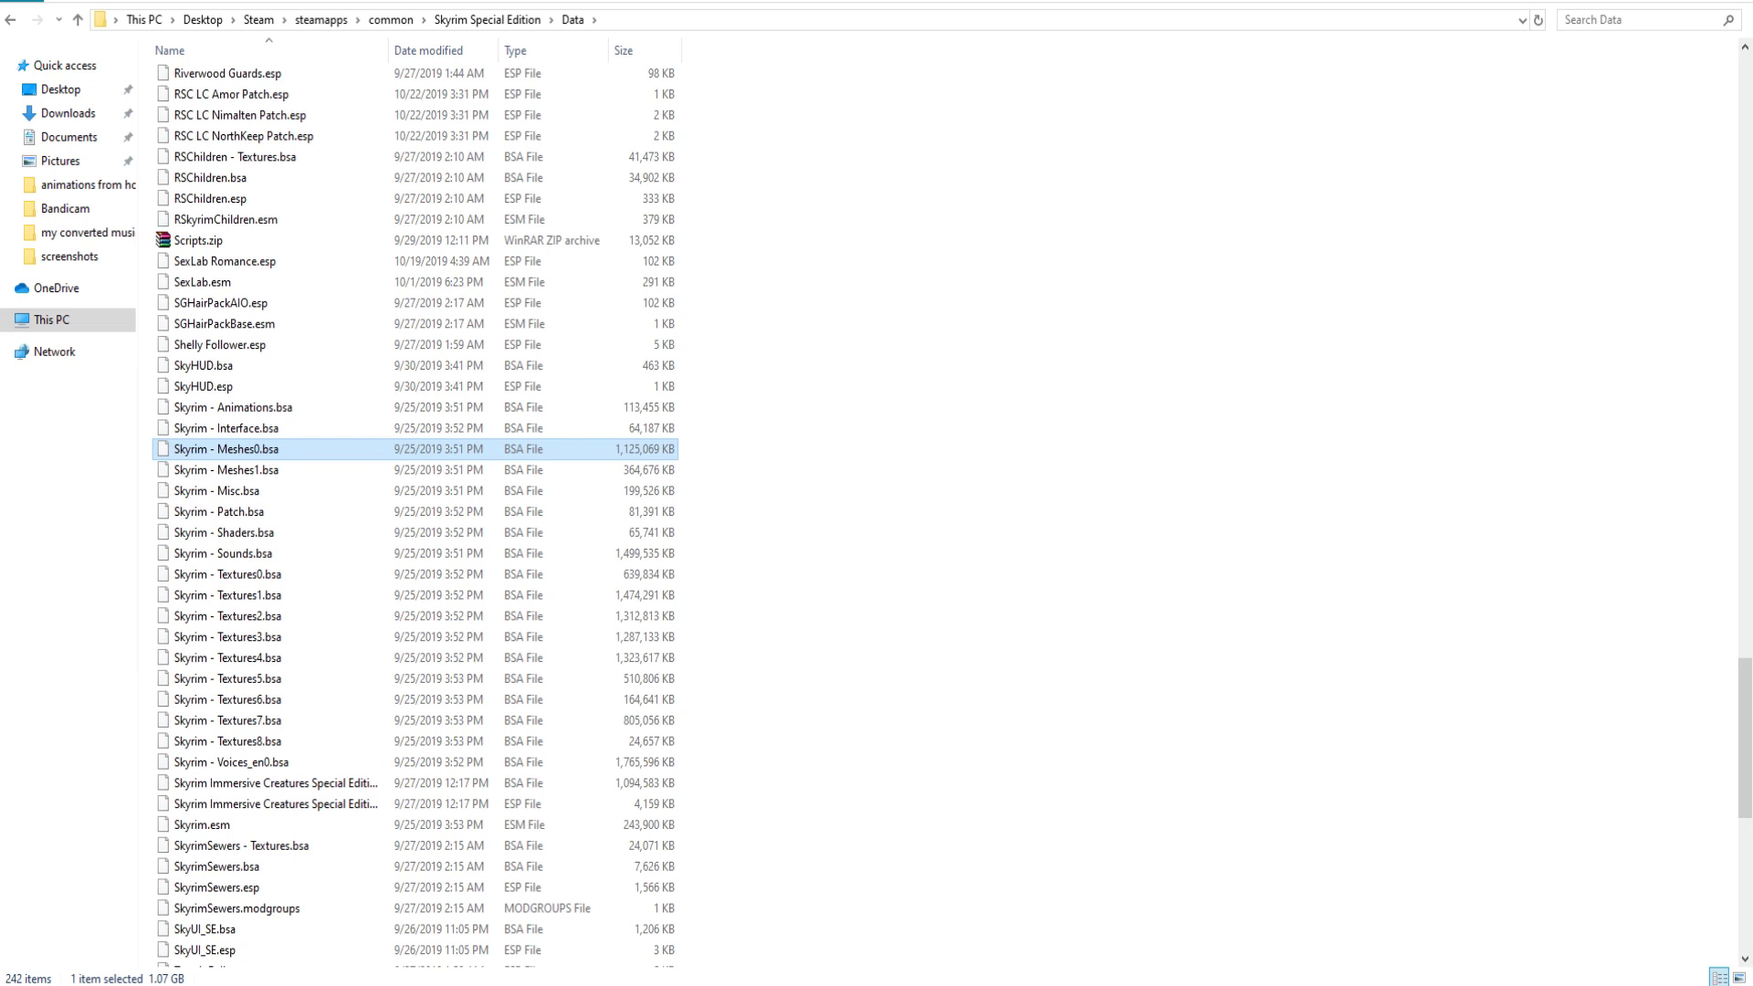
right_click(244, 449)
click(289, 792)
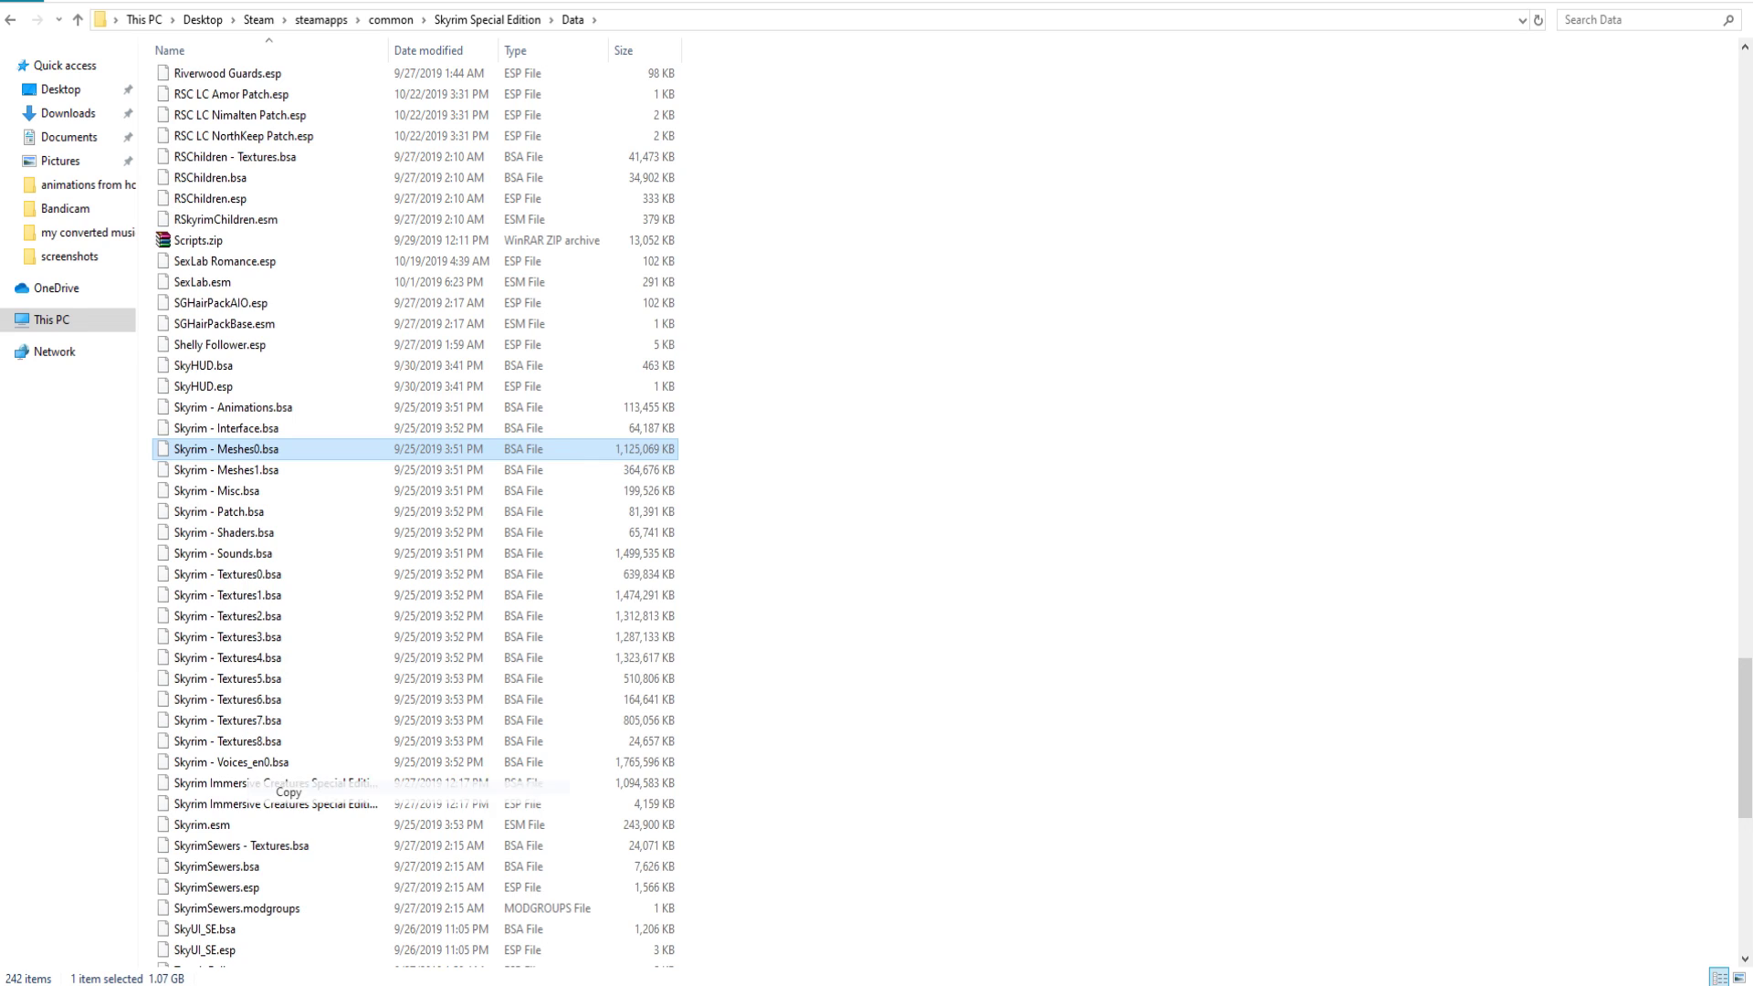
Create a new folder inside the BAE tools folder
mouse_move(689, 985)
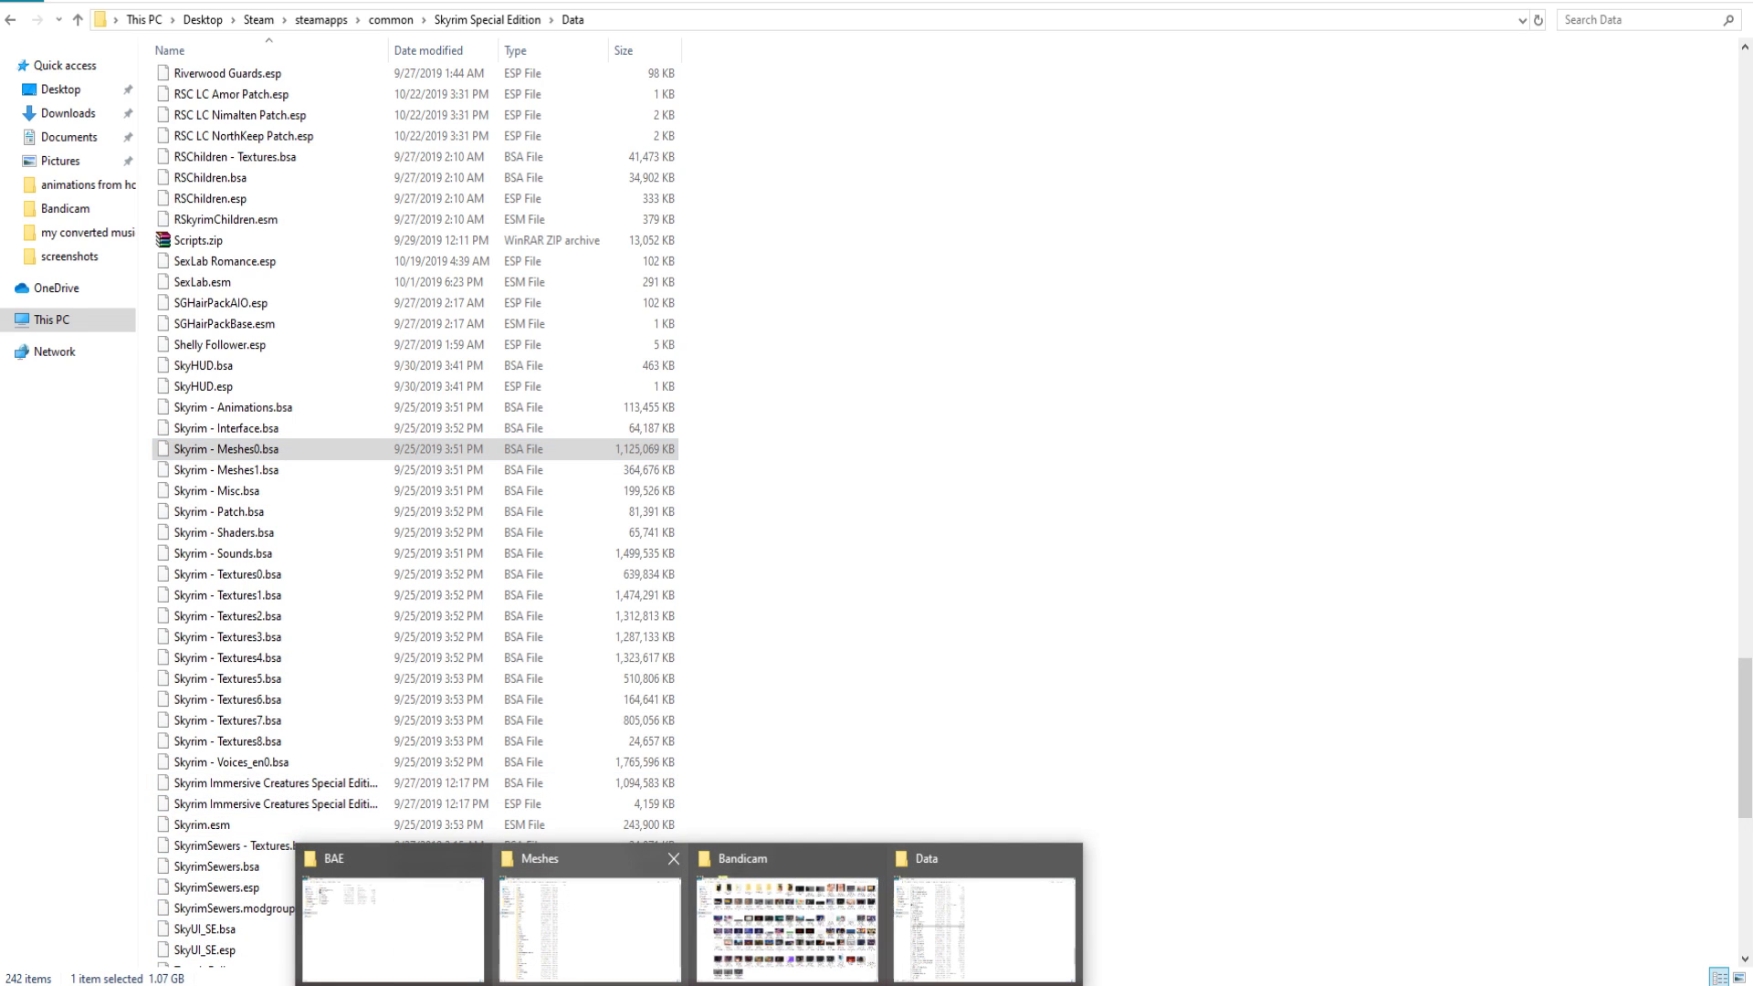
click(393, 949)
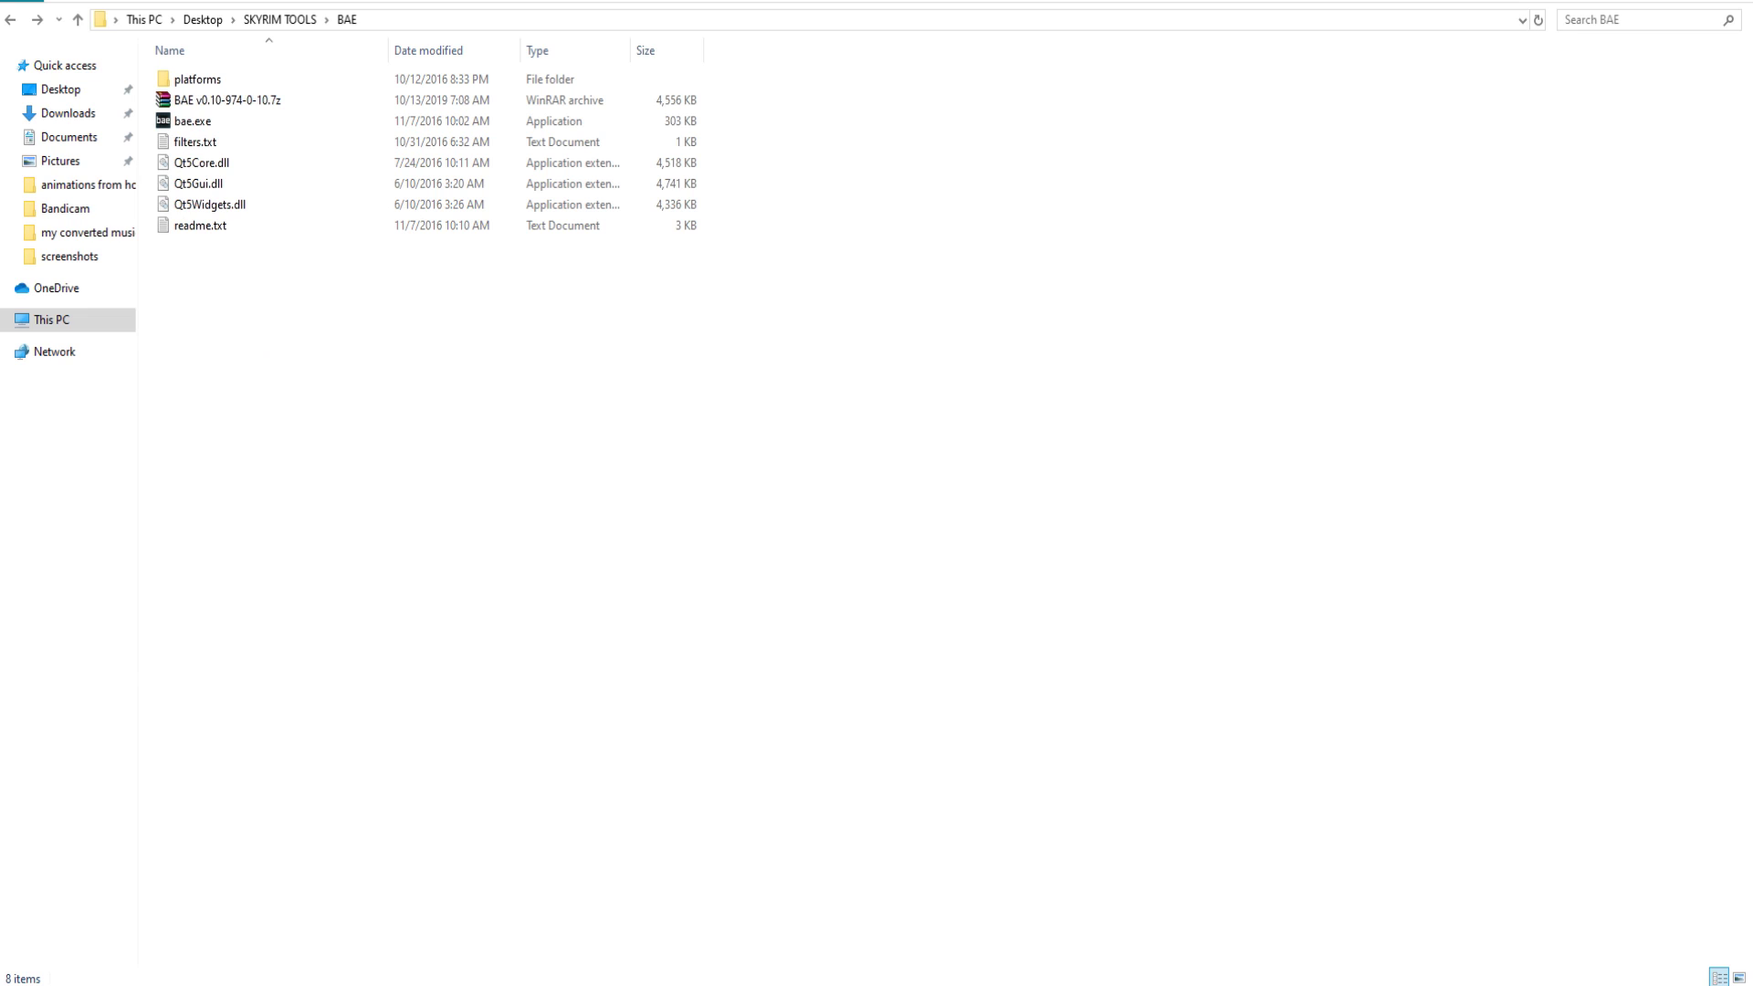
right_click(444, 430)
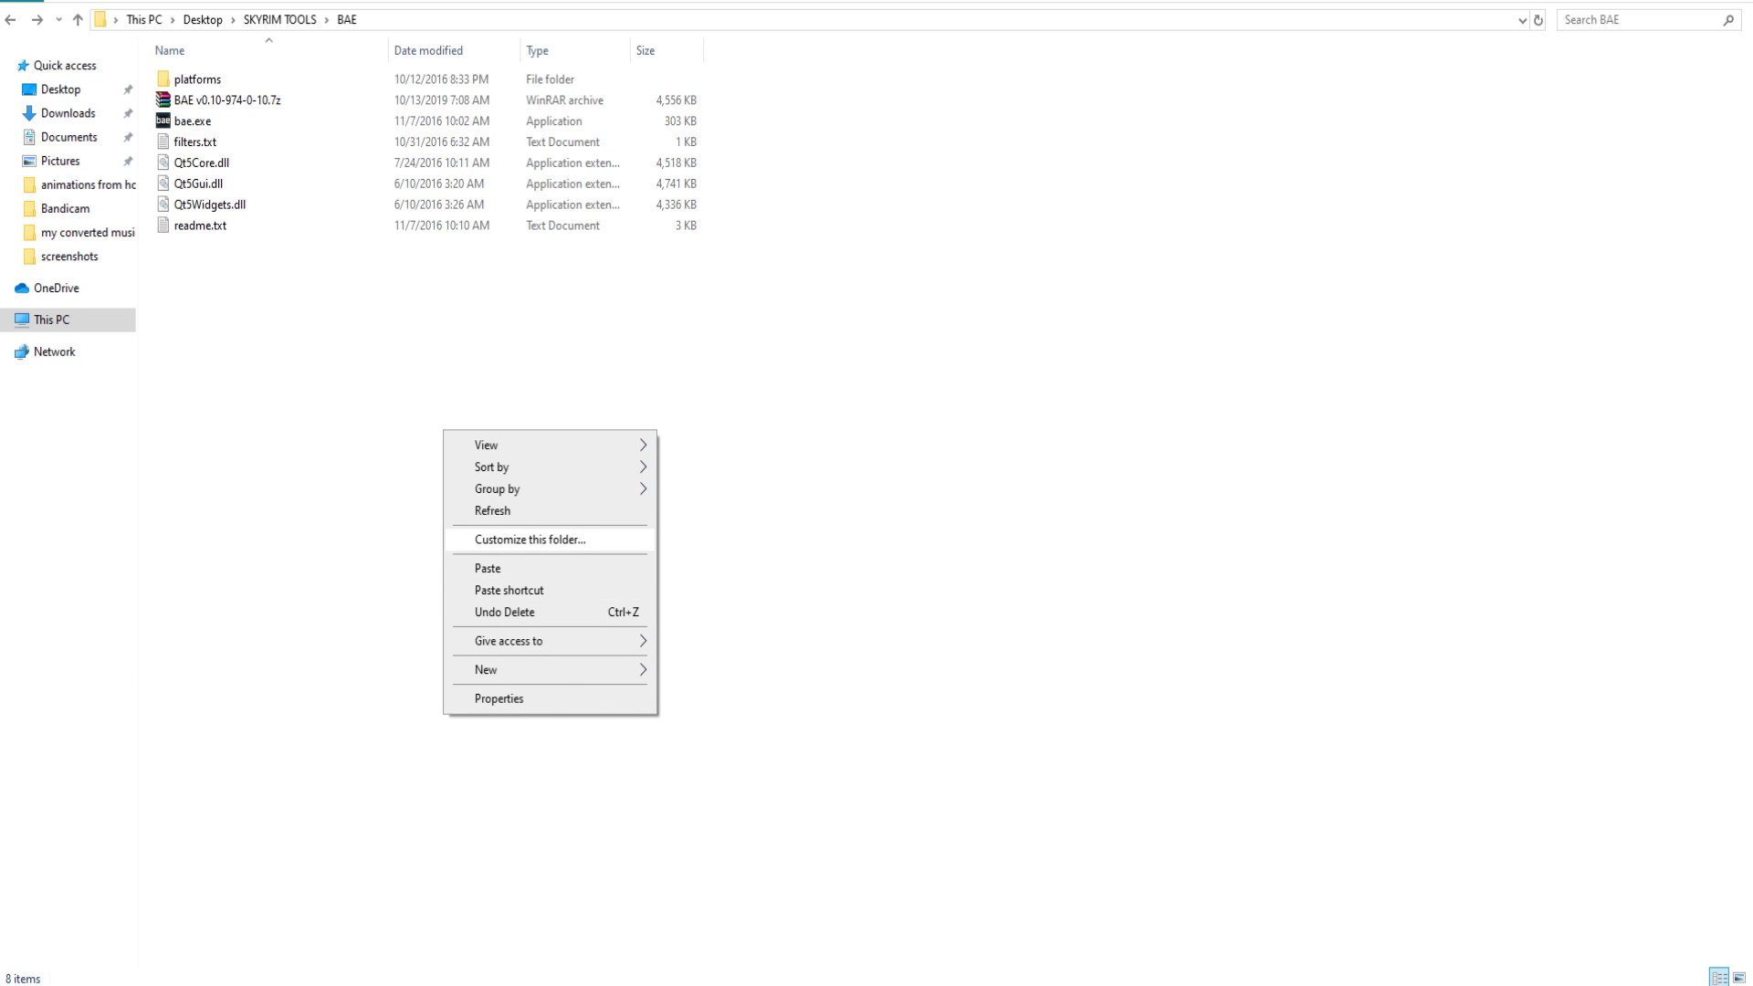
mouse_move(547, 669)
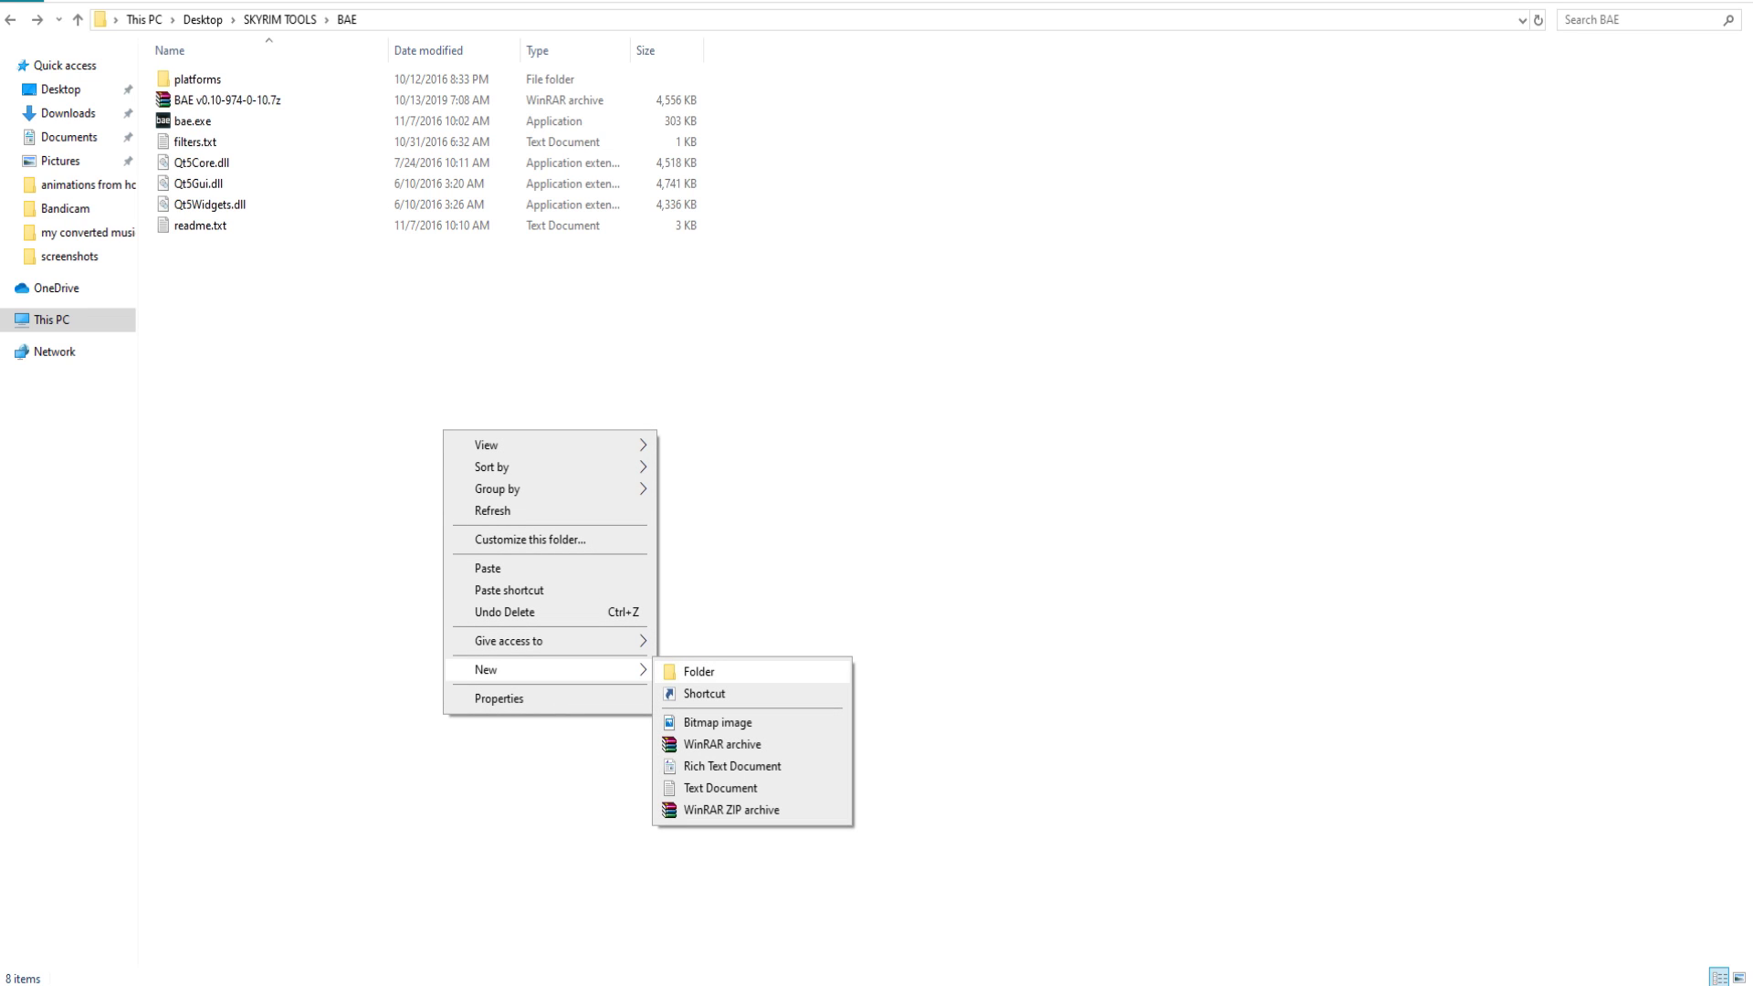
click(699, 671)
Paste Skyrim - Meshes0.bsa into New folder and return to BAE
double_click(197, 80)
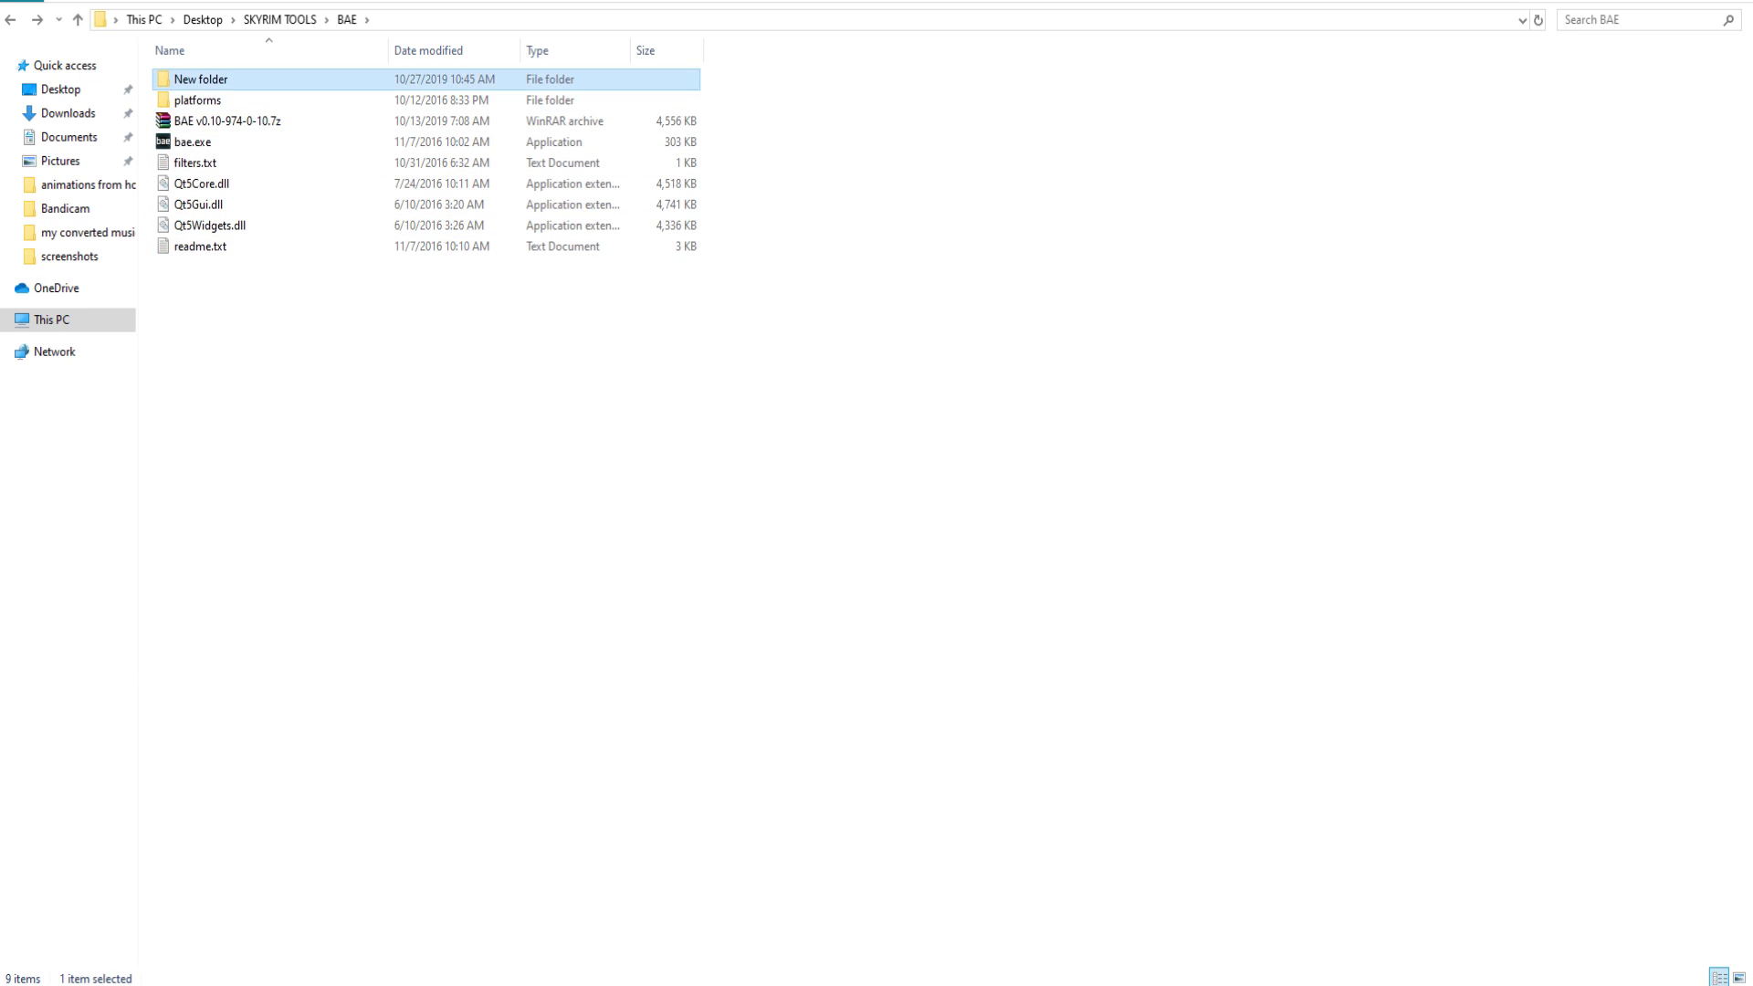
right_click(476, 286)
click(513, 424)
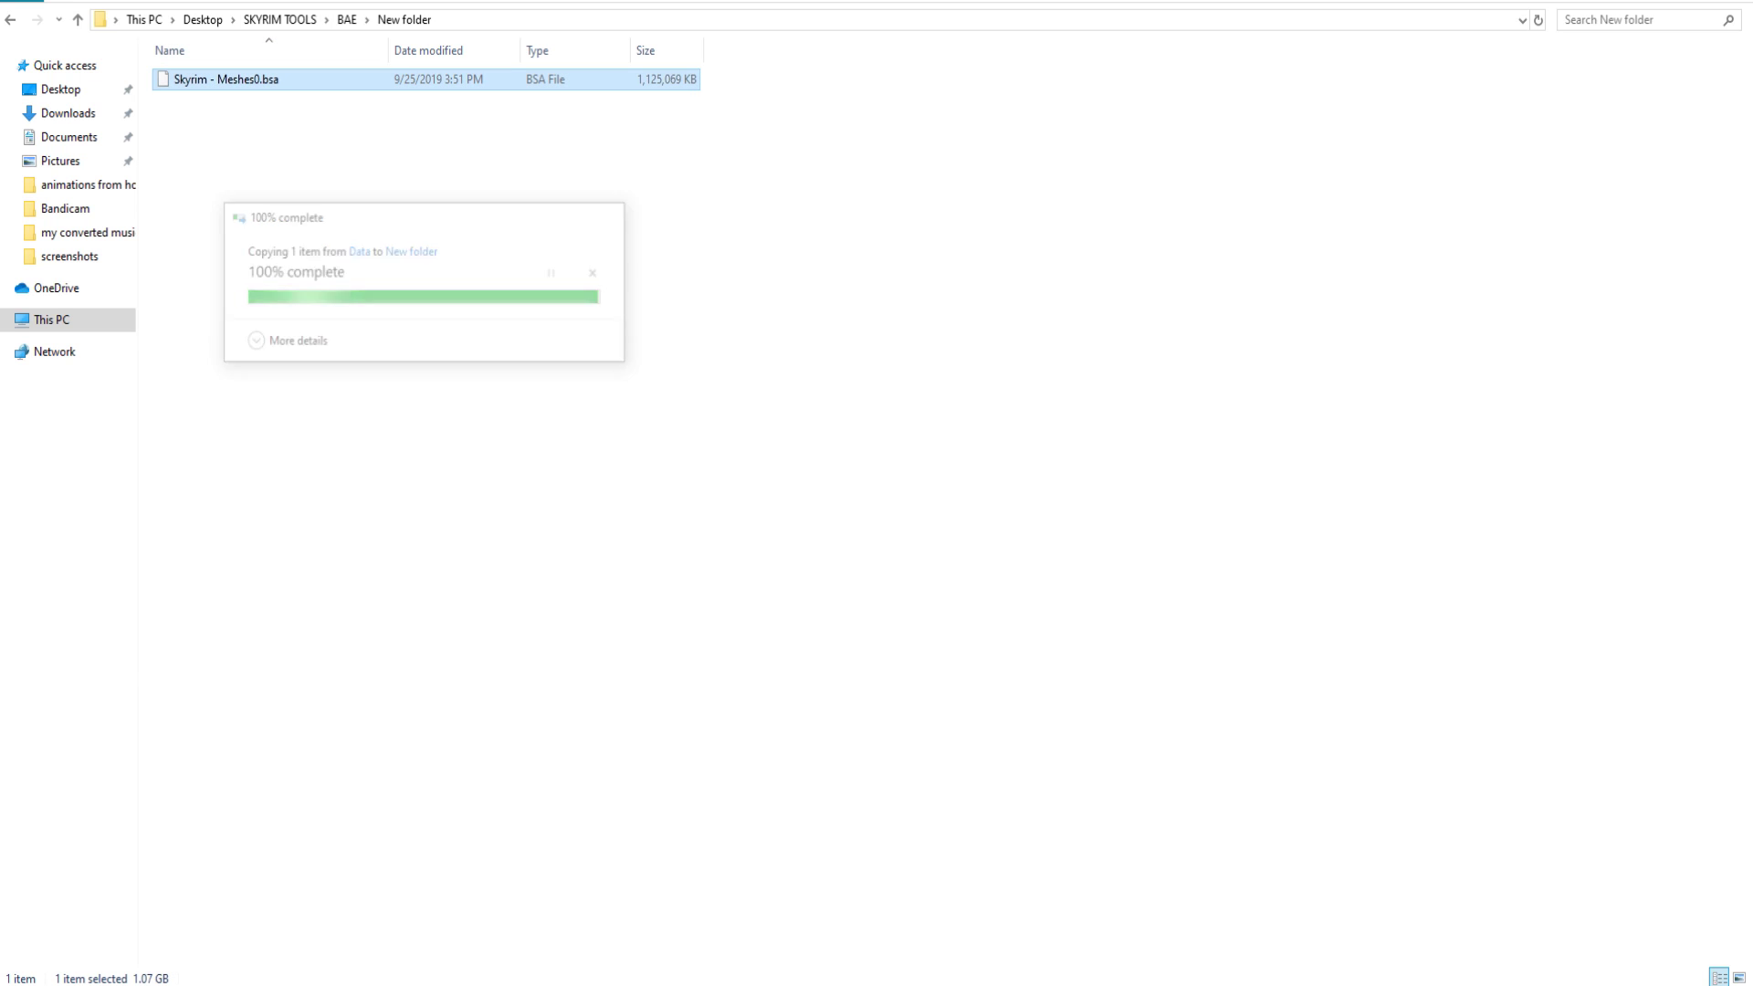
key(alt+Up)
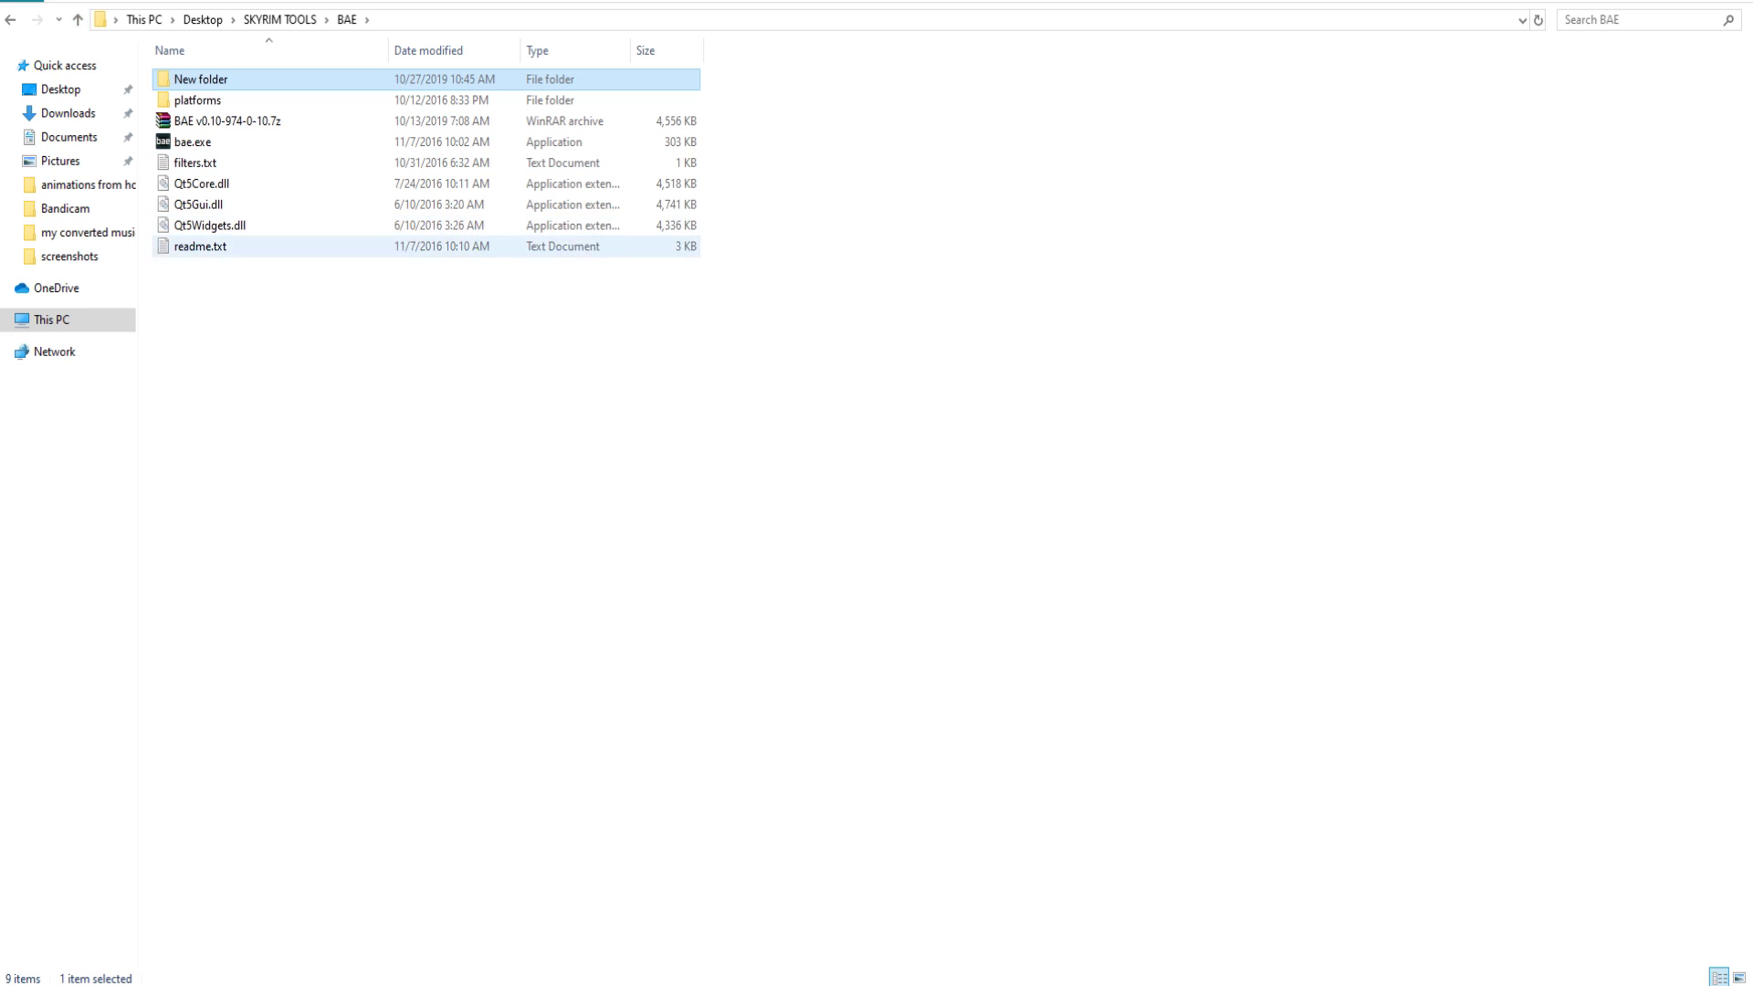
Launch bae.exe and load Skyrim - Meshes0.bsa from New folder into it
click(192, 142)
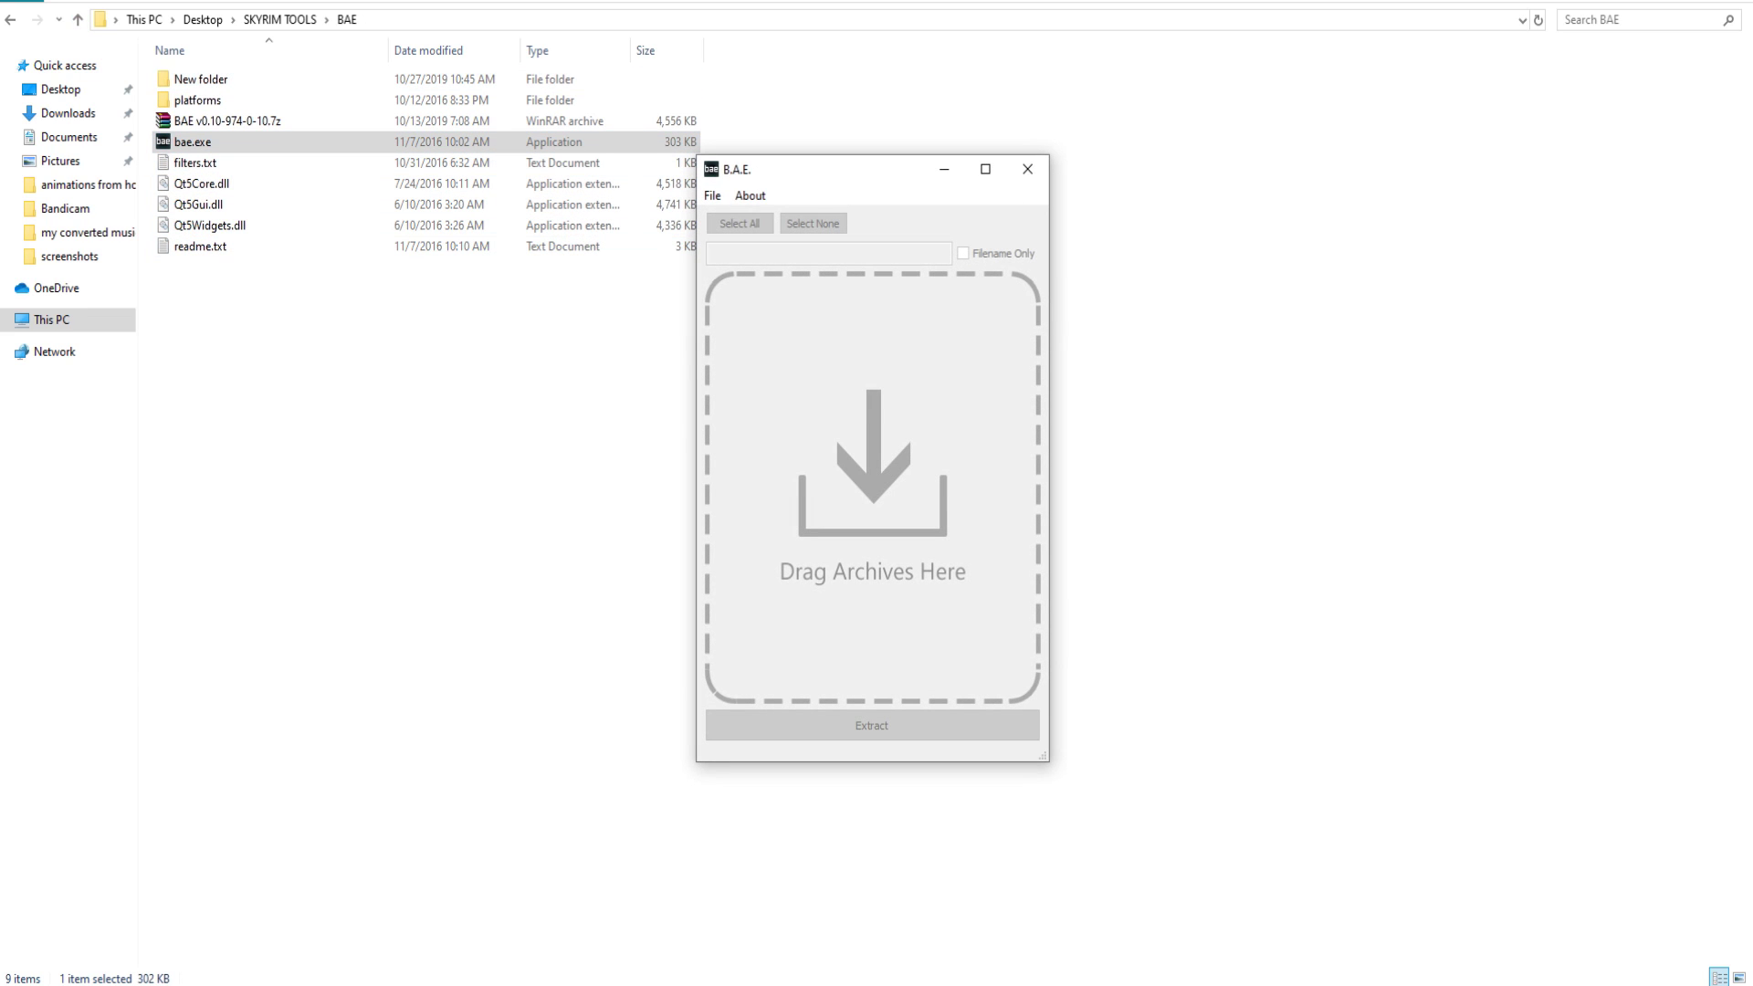
click(201, 79)
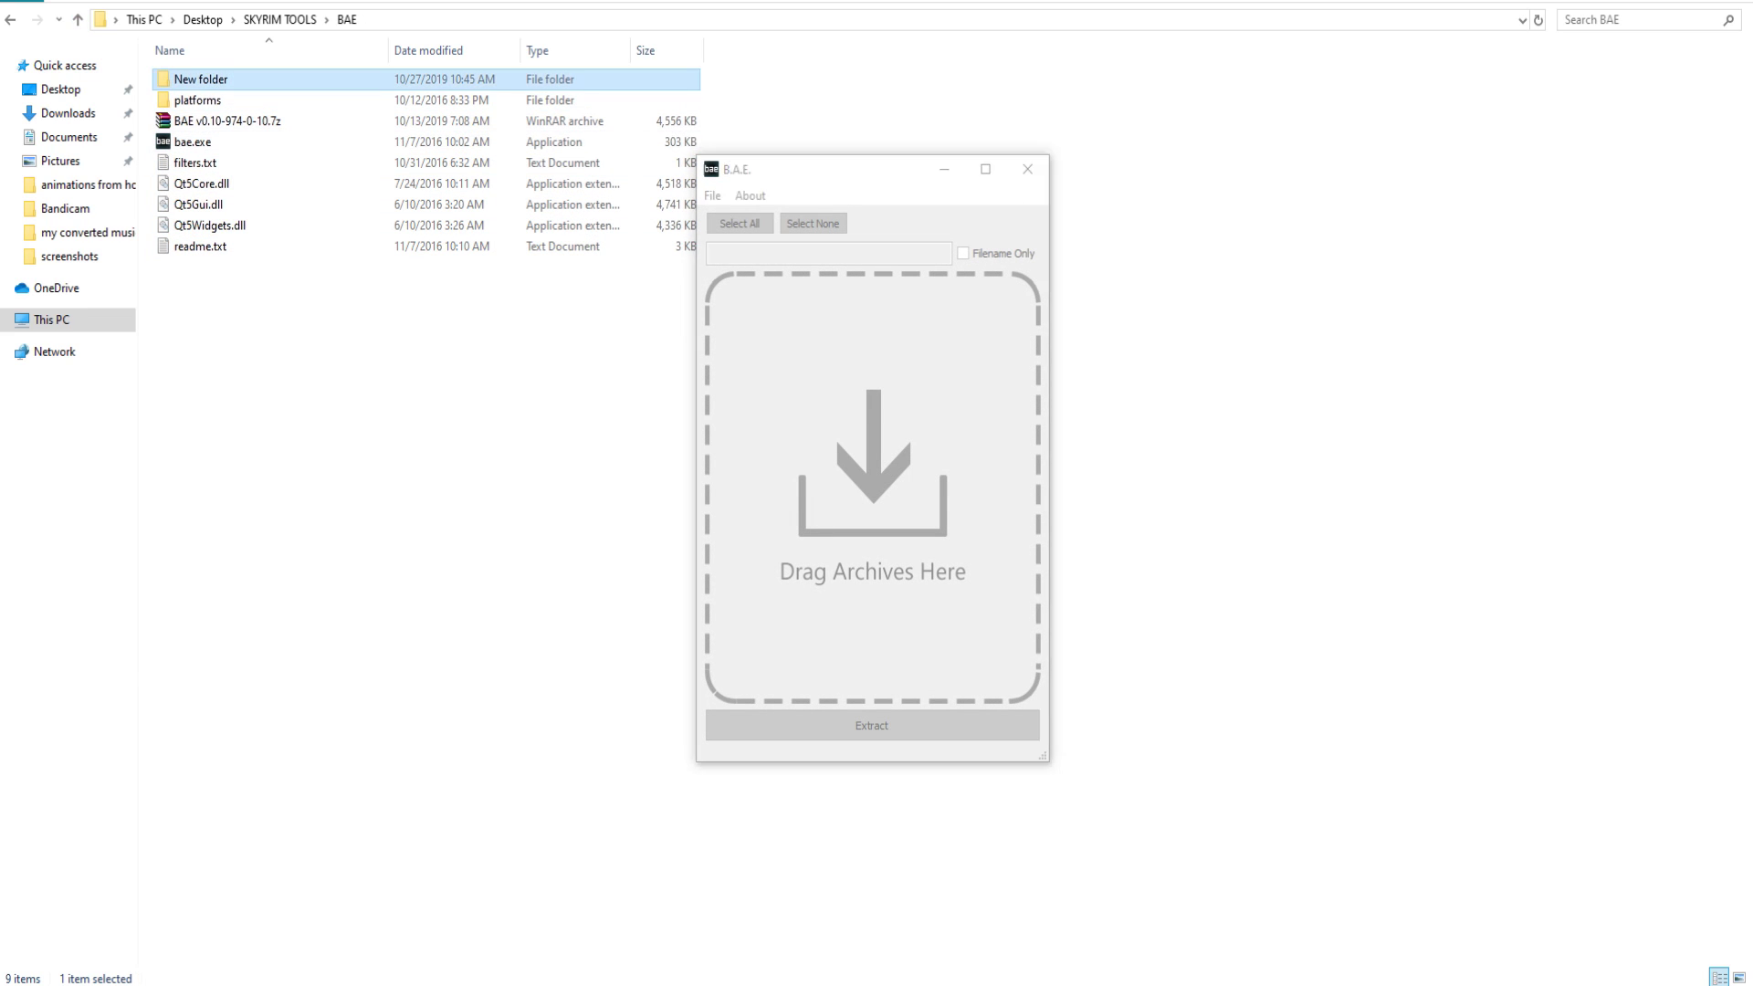
double_click(200, 80)
key(alt+Tab)
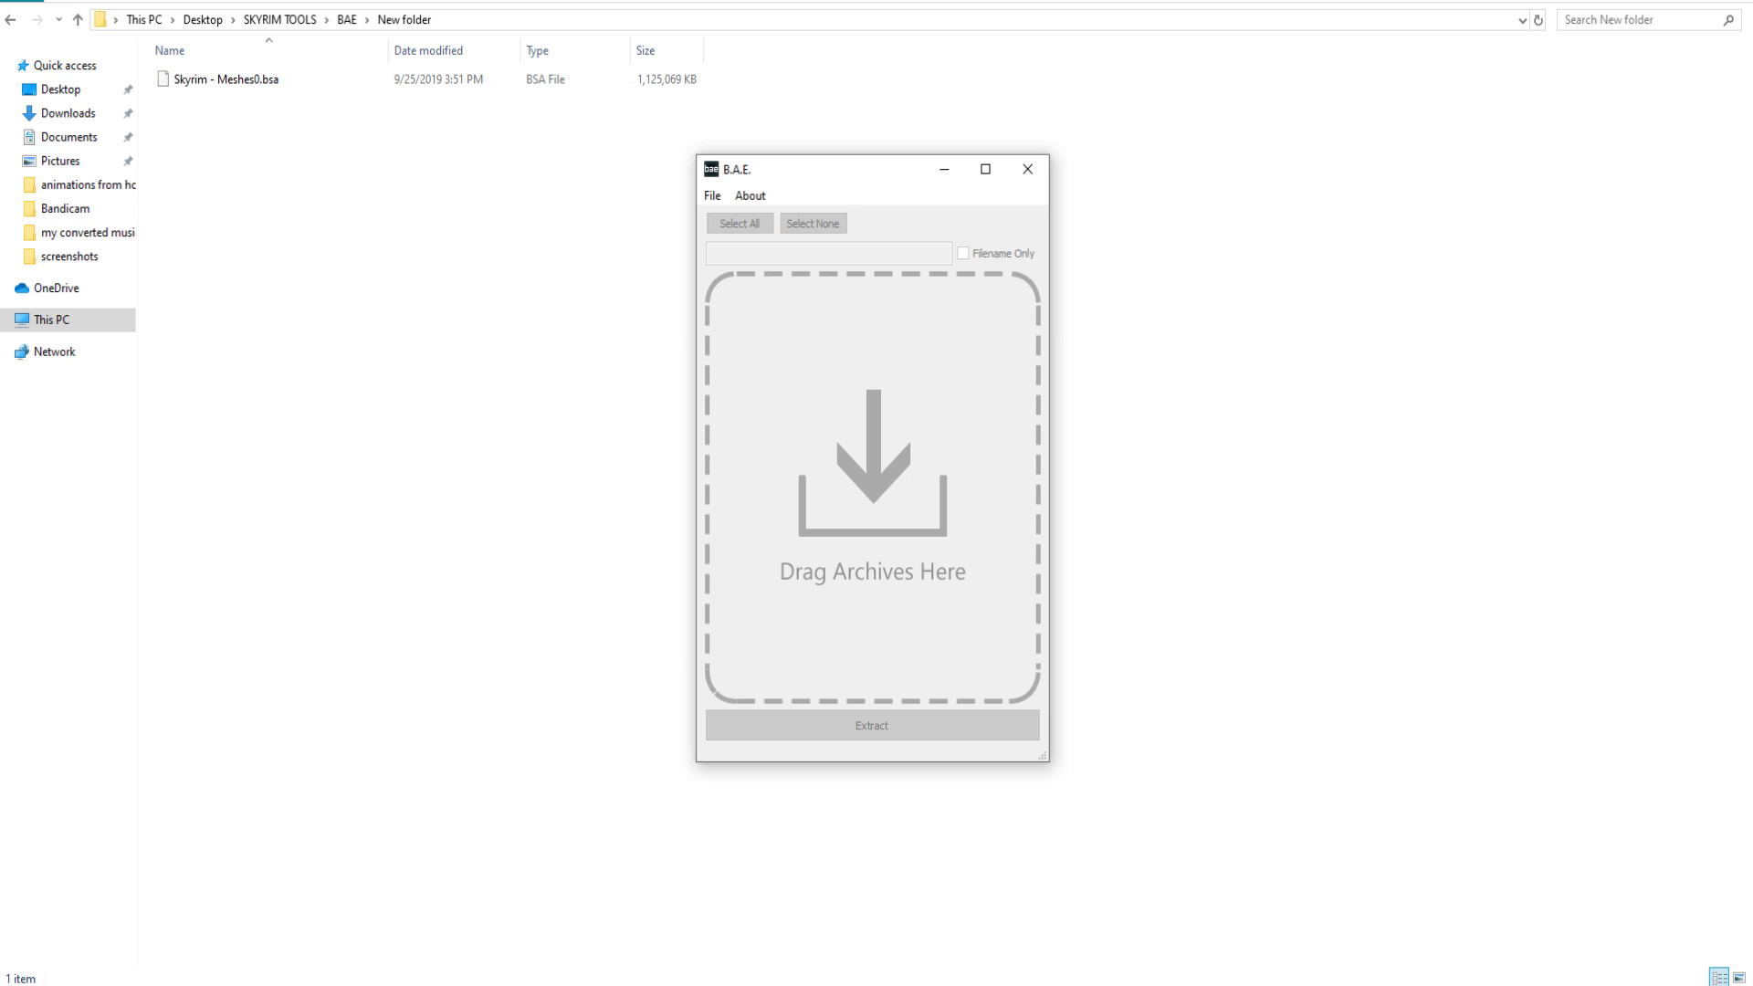
drag(220, 79, 950, 509)
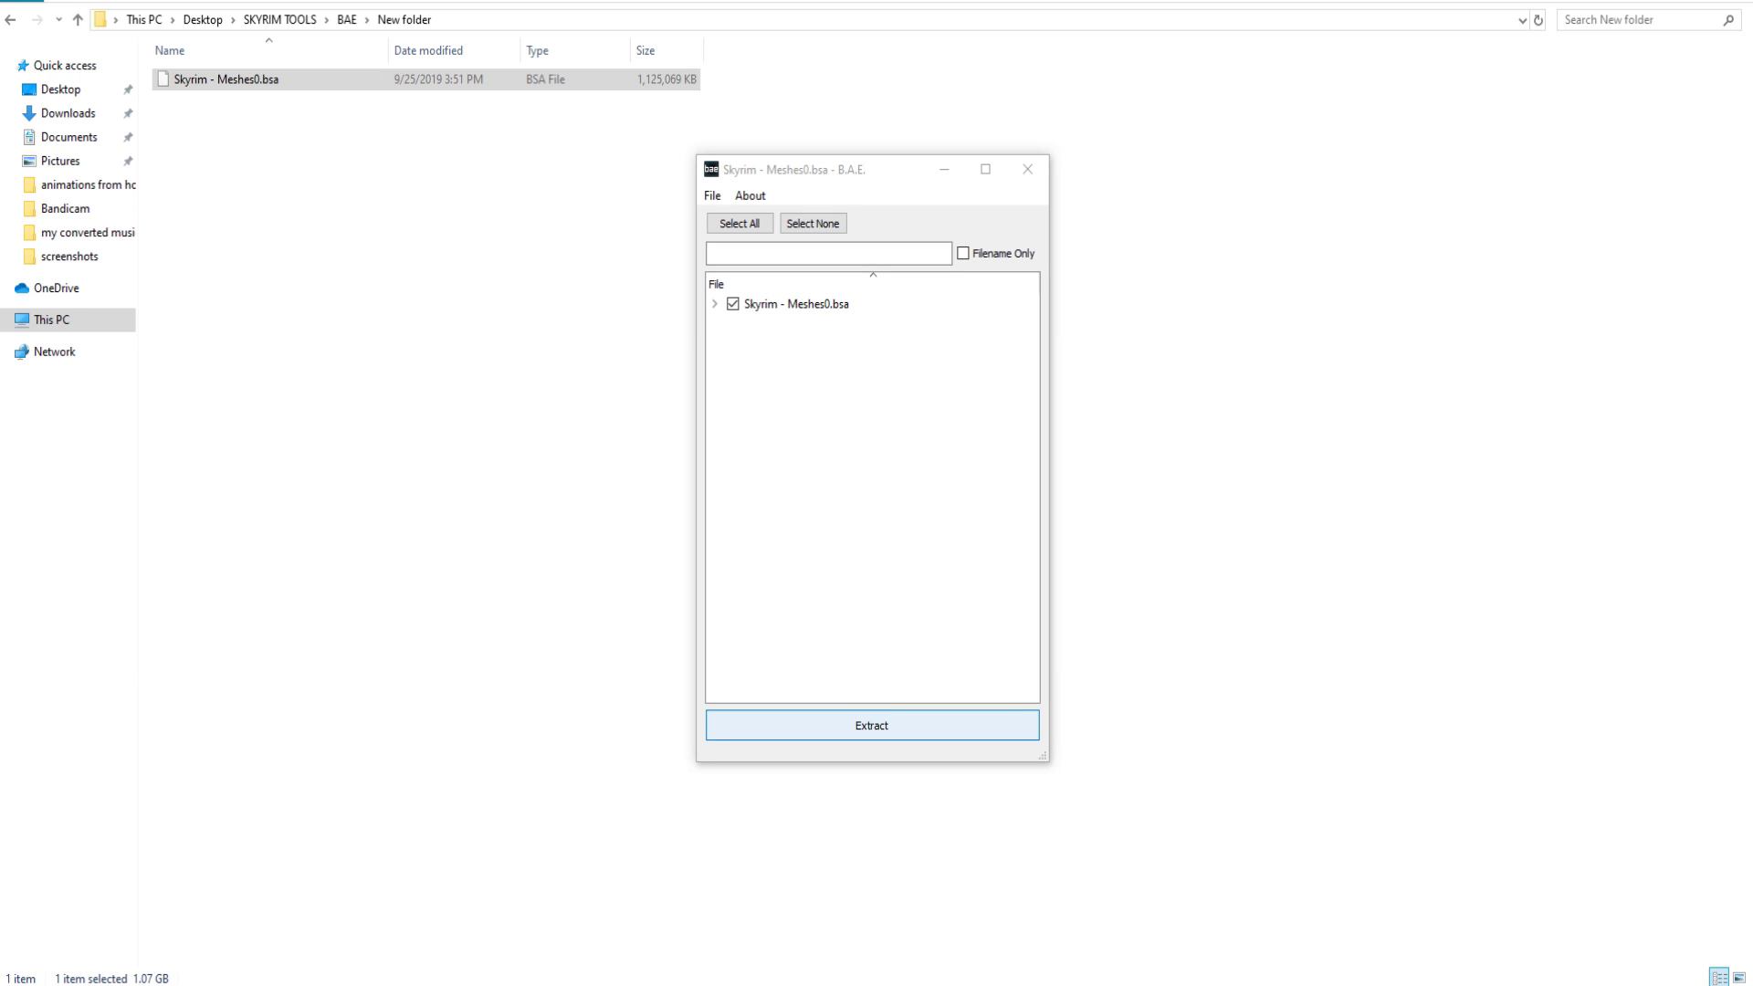
Extract the archive into New folder
click(872, 725)
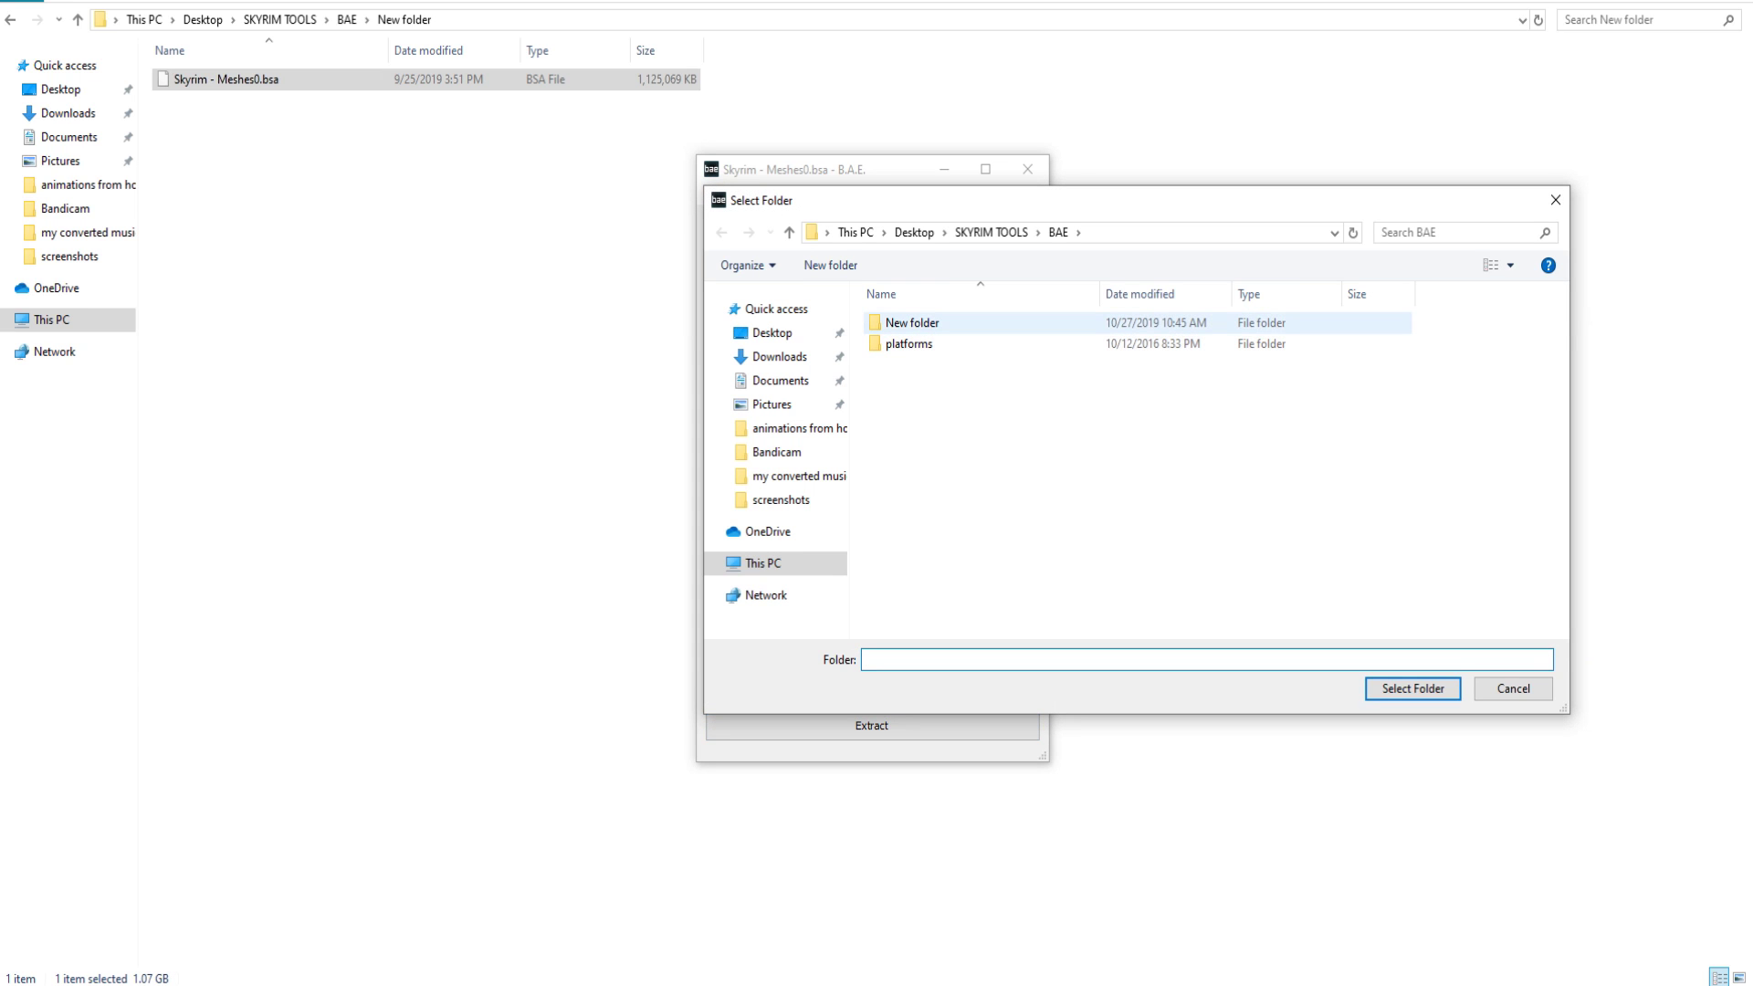
double_click(913, 323)
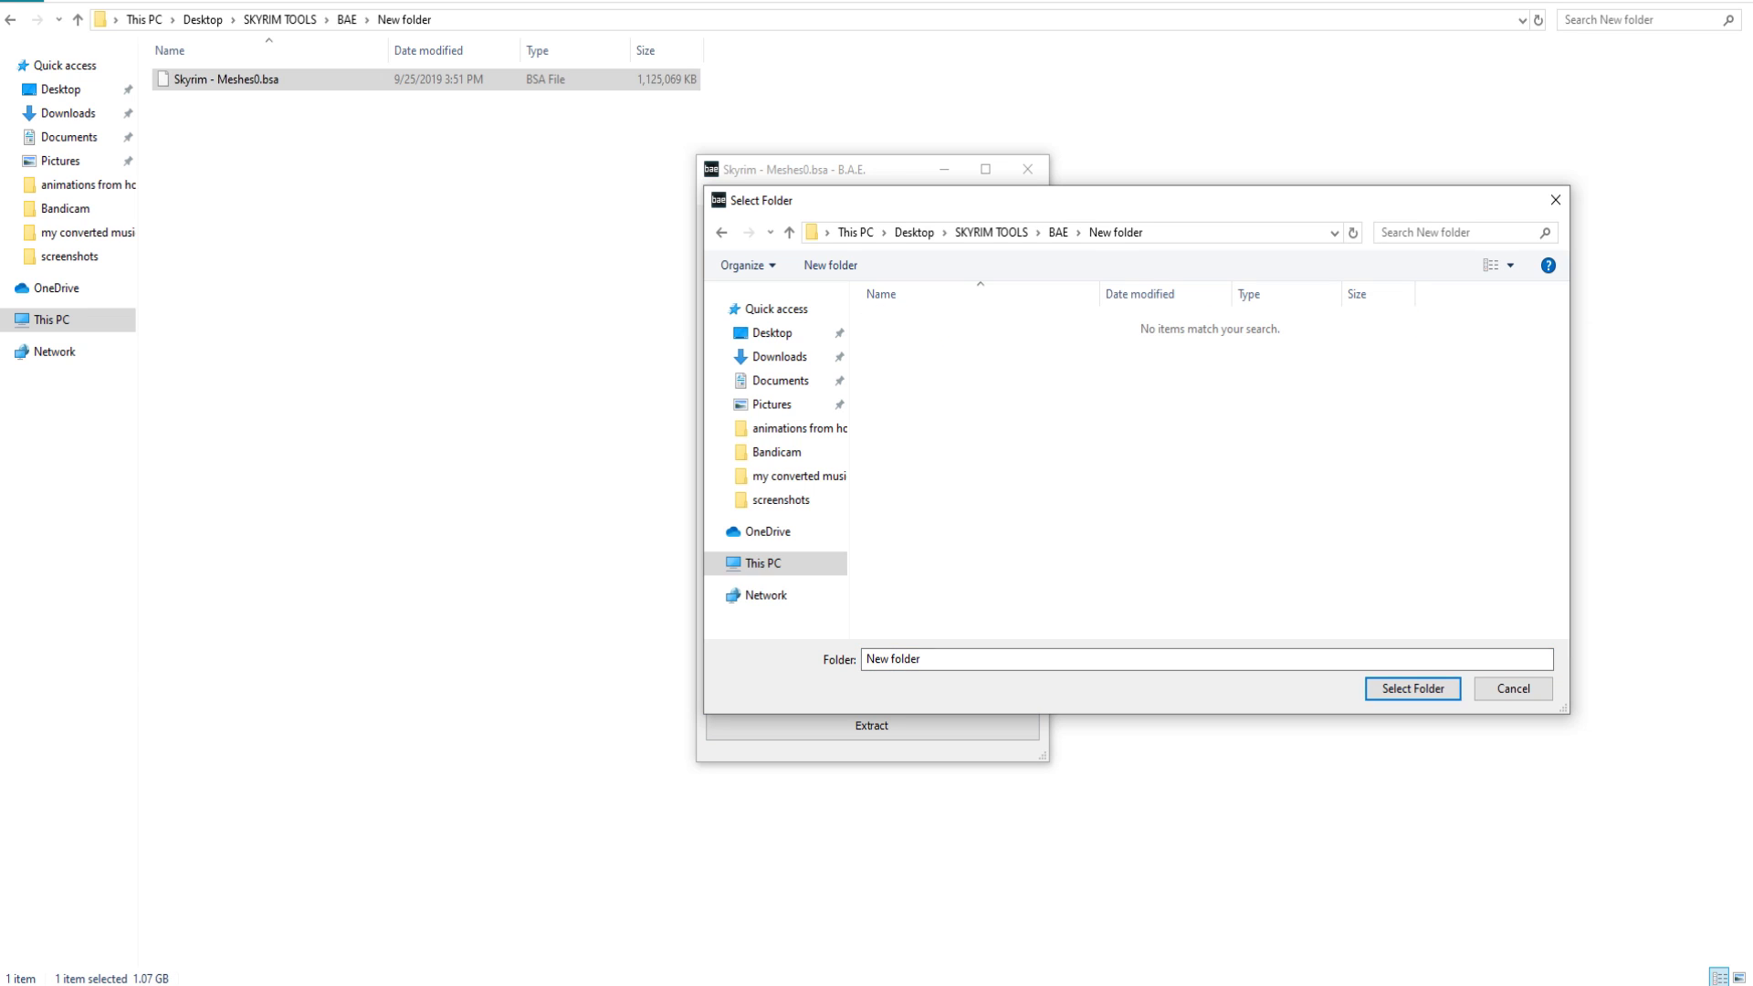
key(Return)
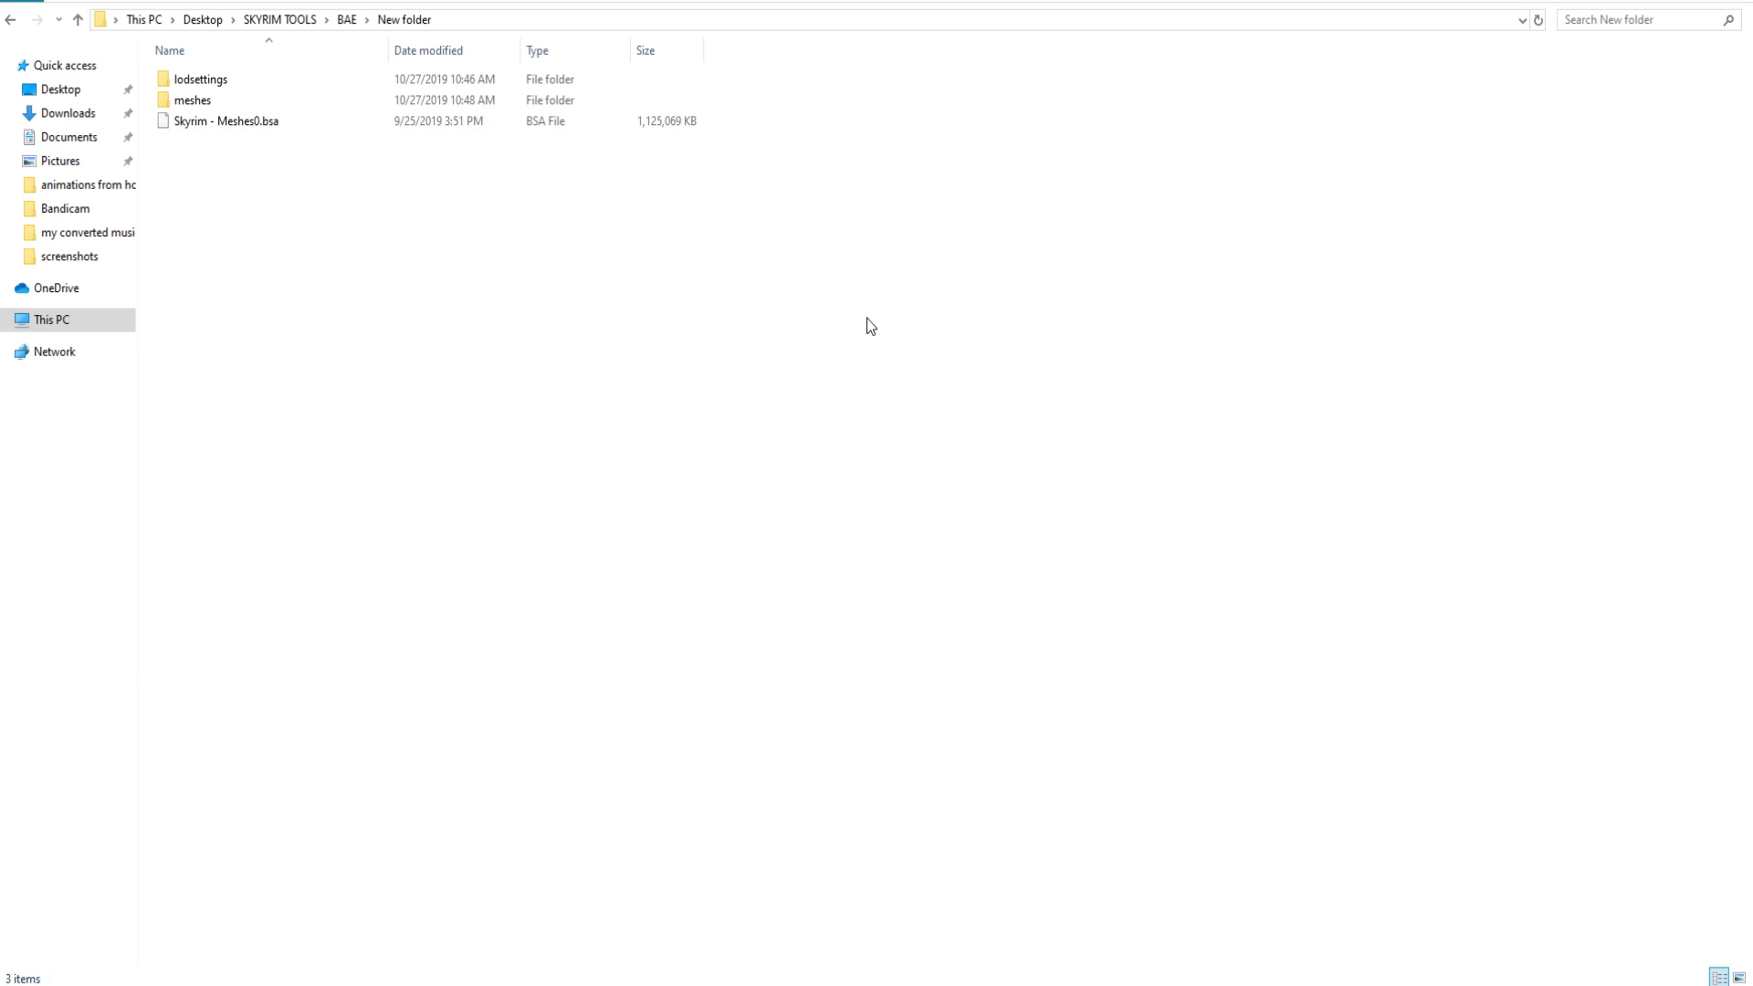
Open eyesfemale.nif from meshes\actors\character\character assets in NifSkope
double_click(211, 106)
double_click(210, 79)
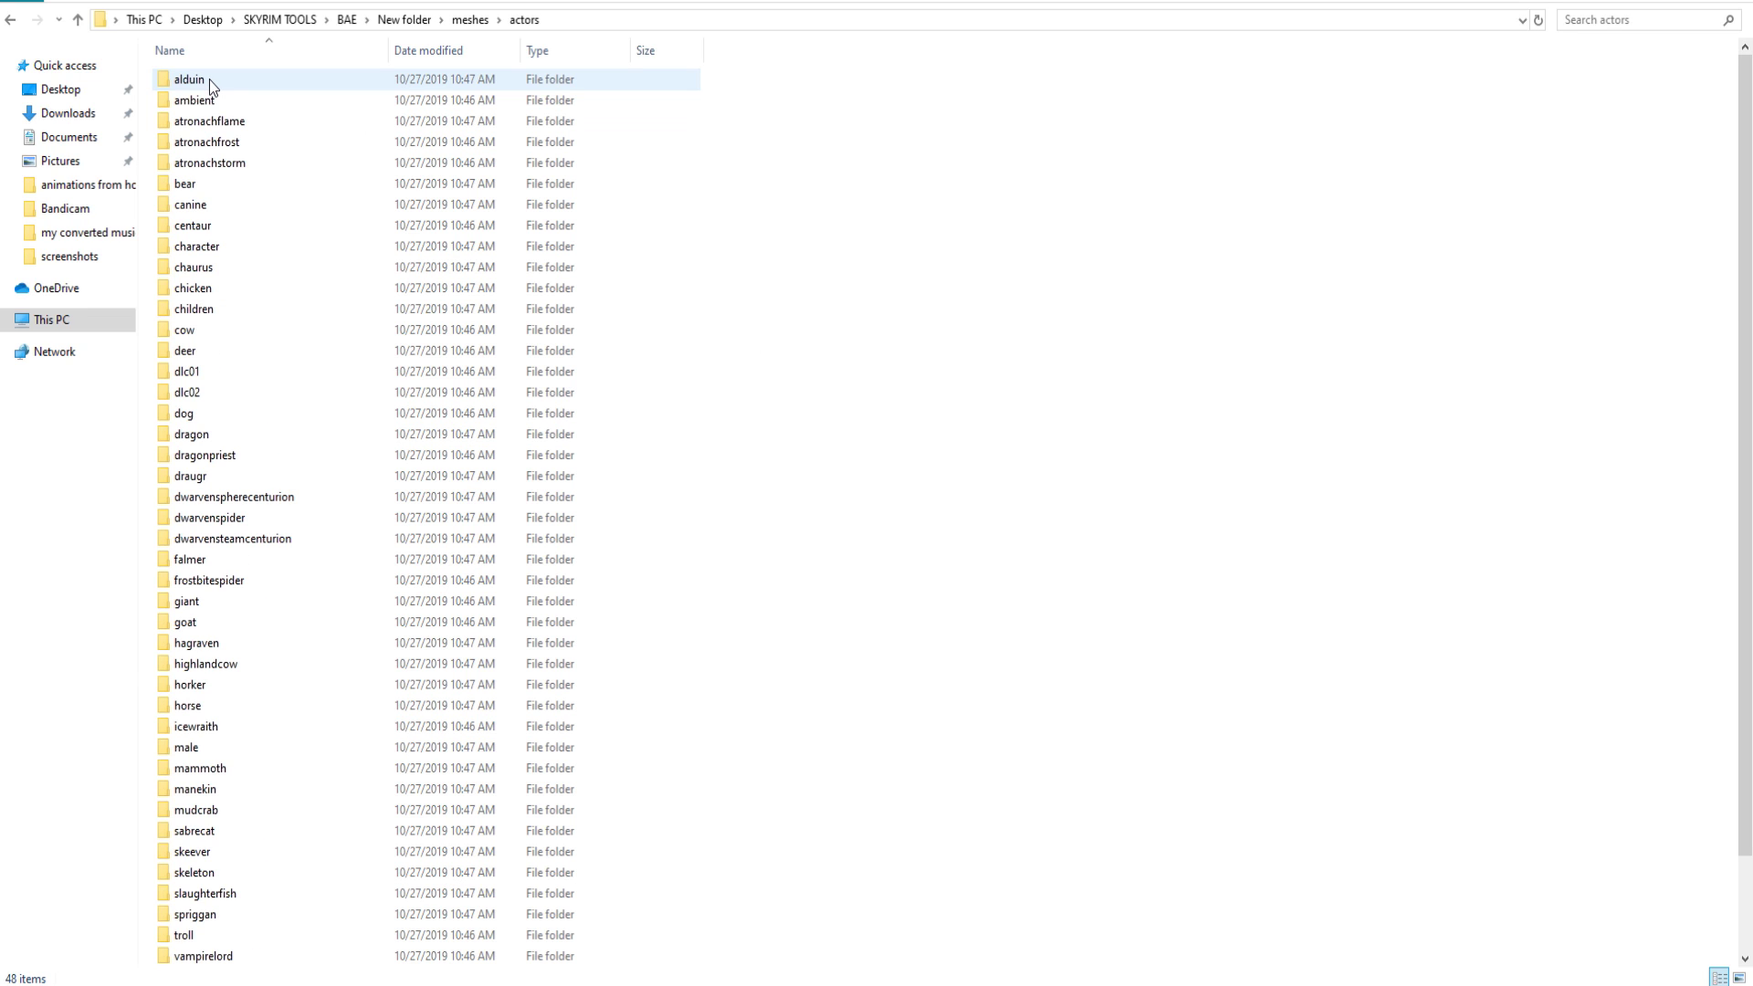
double_click(216, 244)
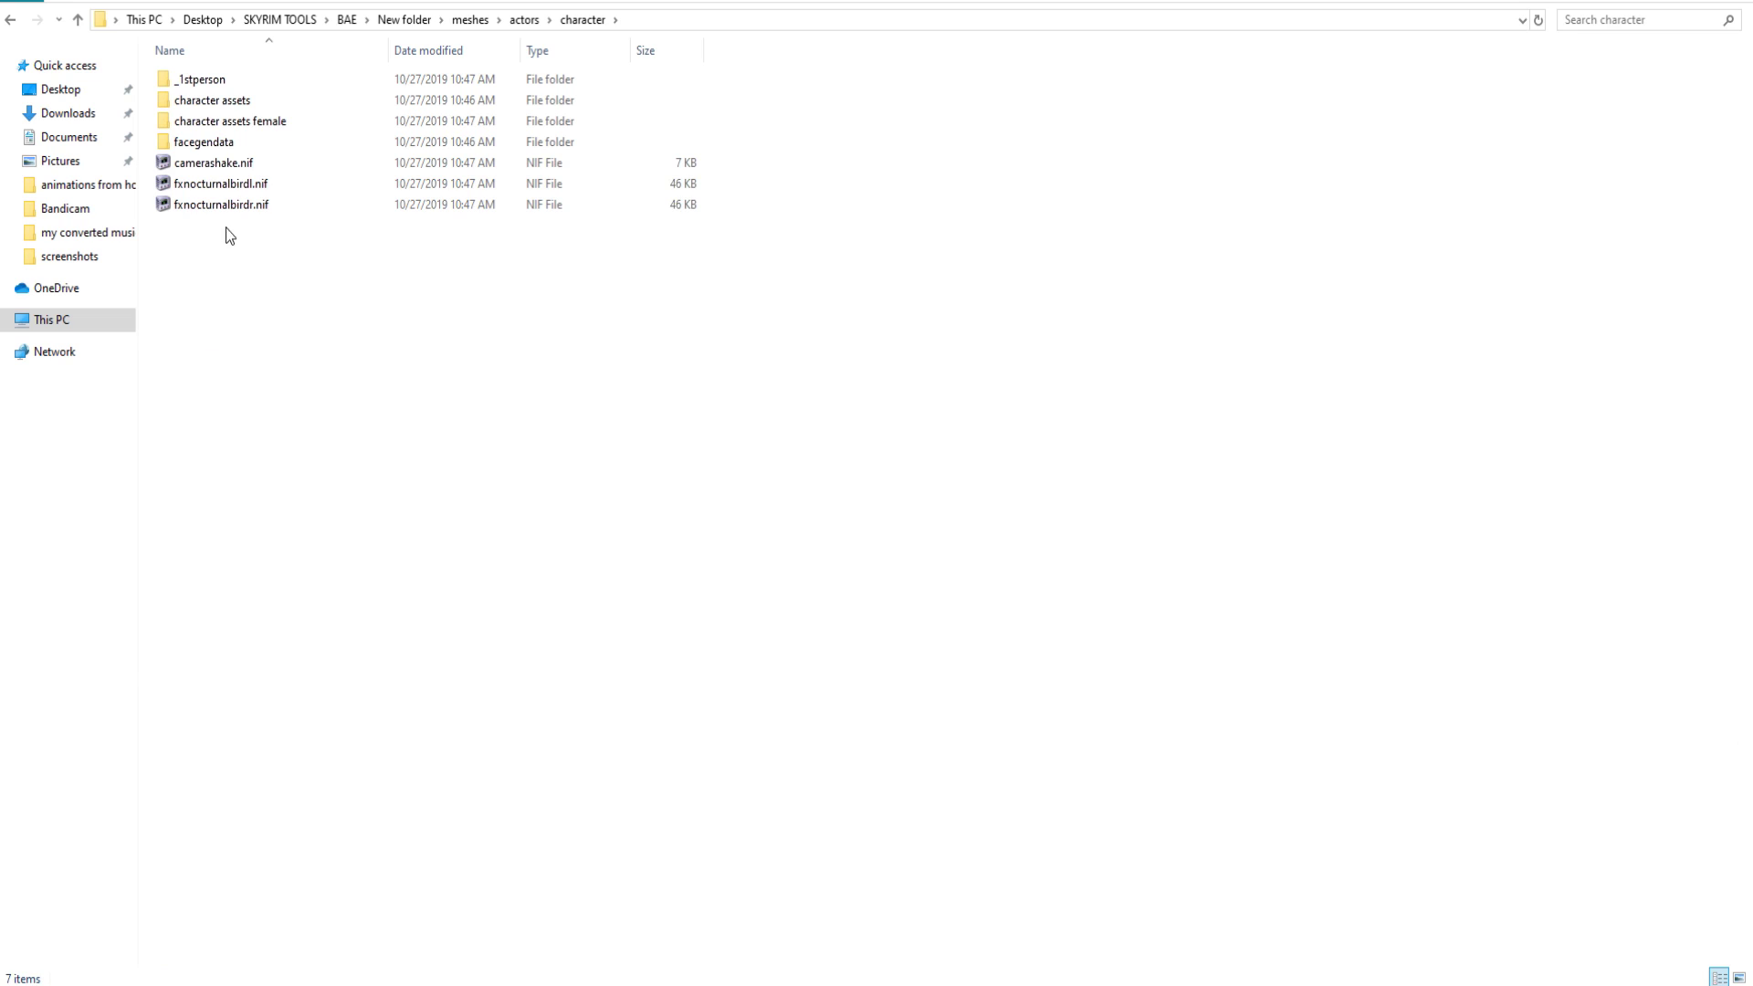
double_click(219, 107)
scroll(253, 429, down, 3)
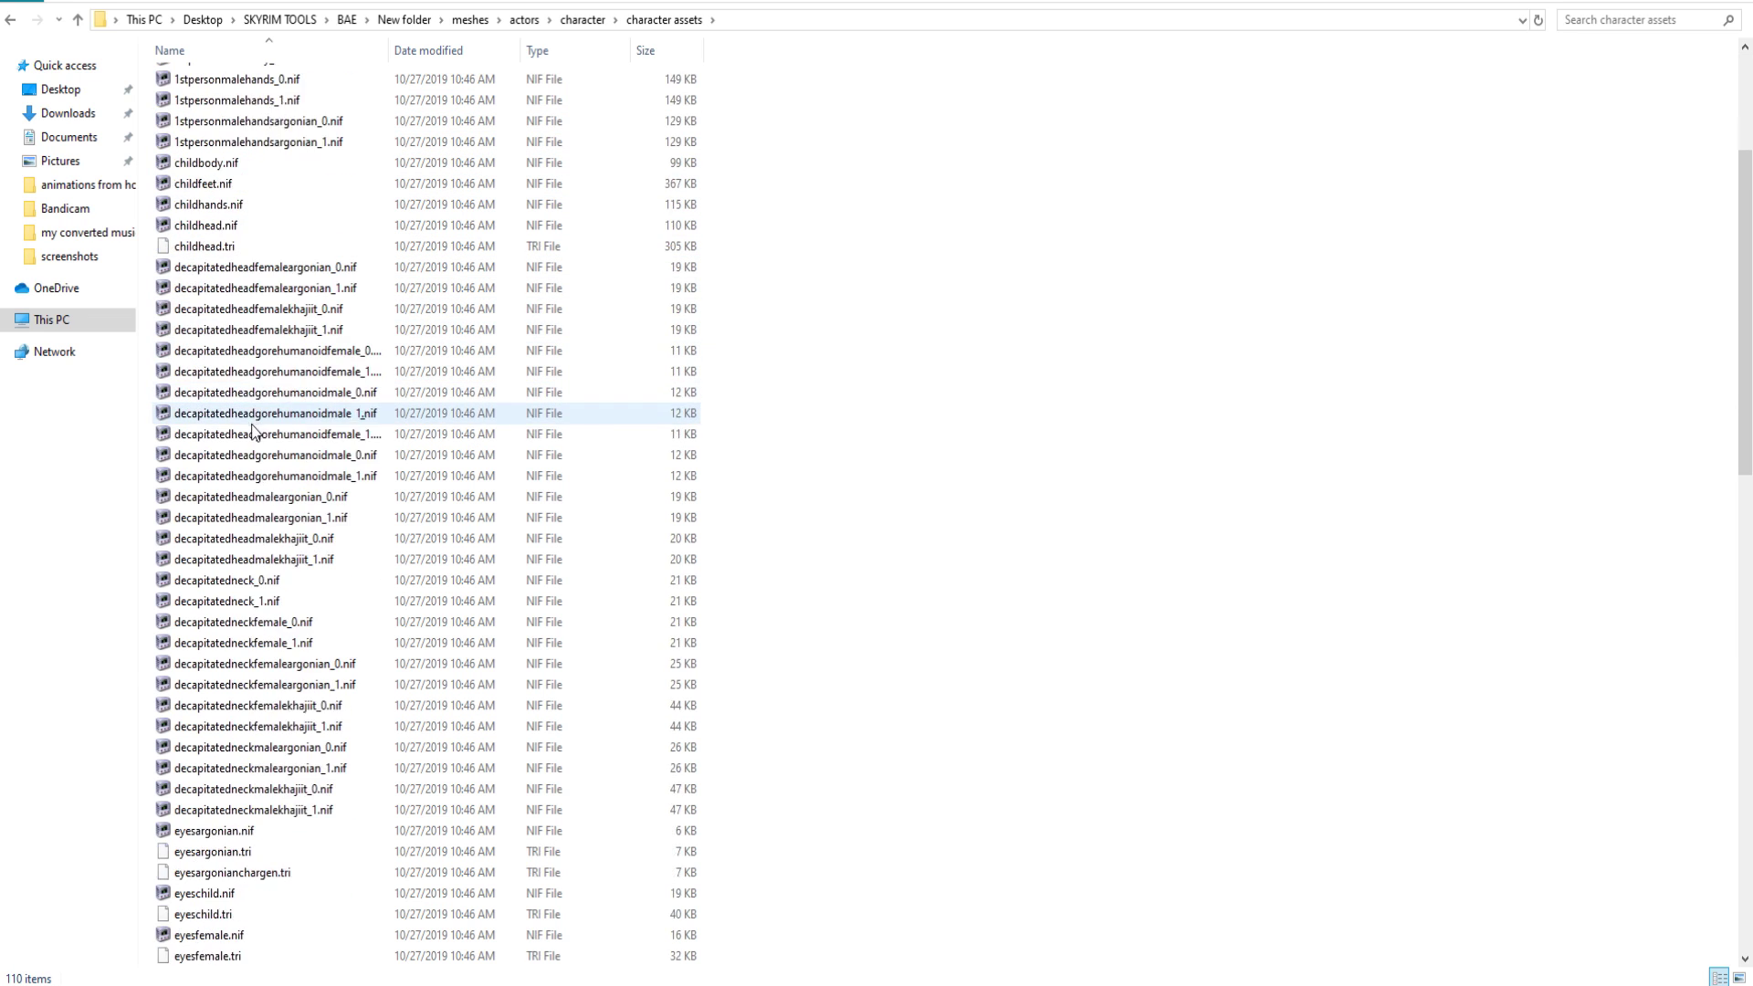
scroll(253, 434, down, 1)
scroll(256, 566, down, 1)
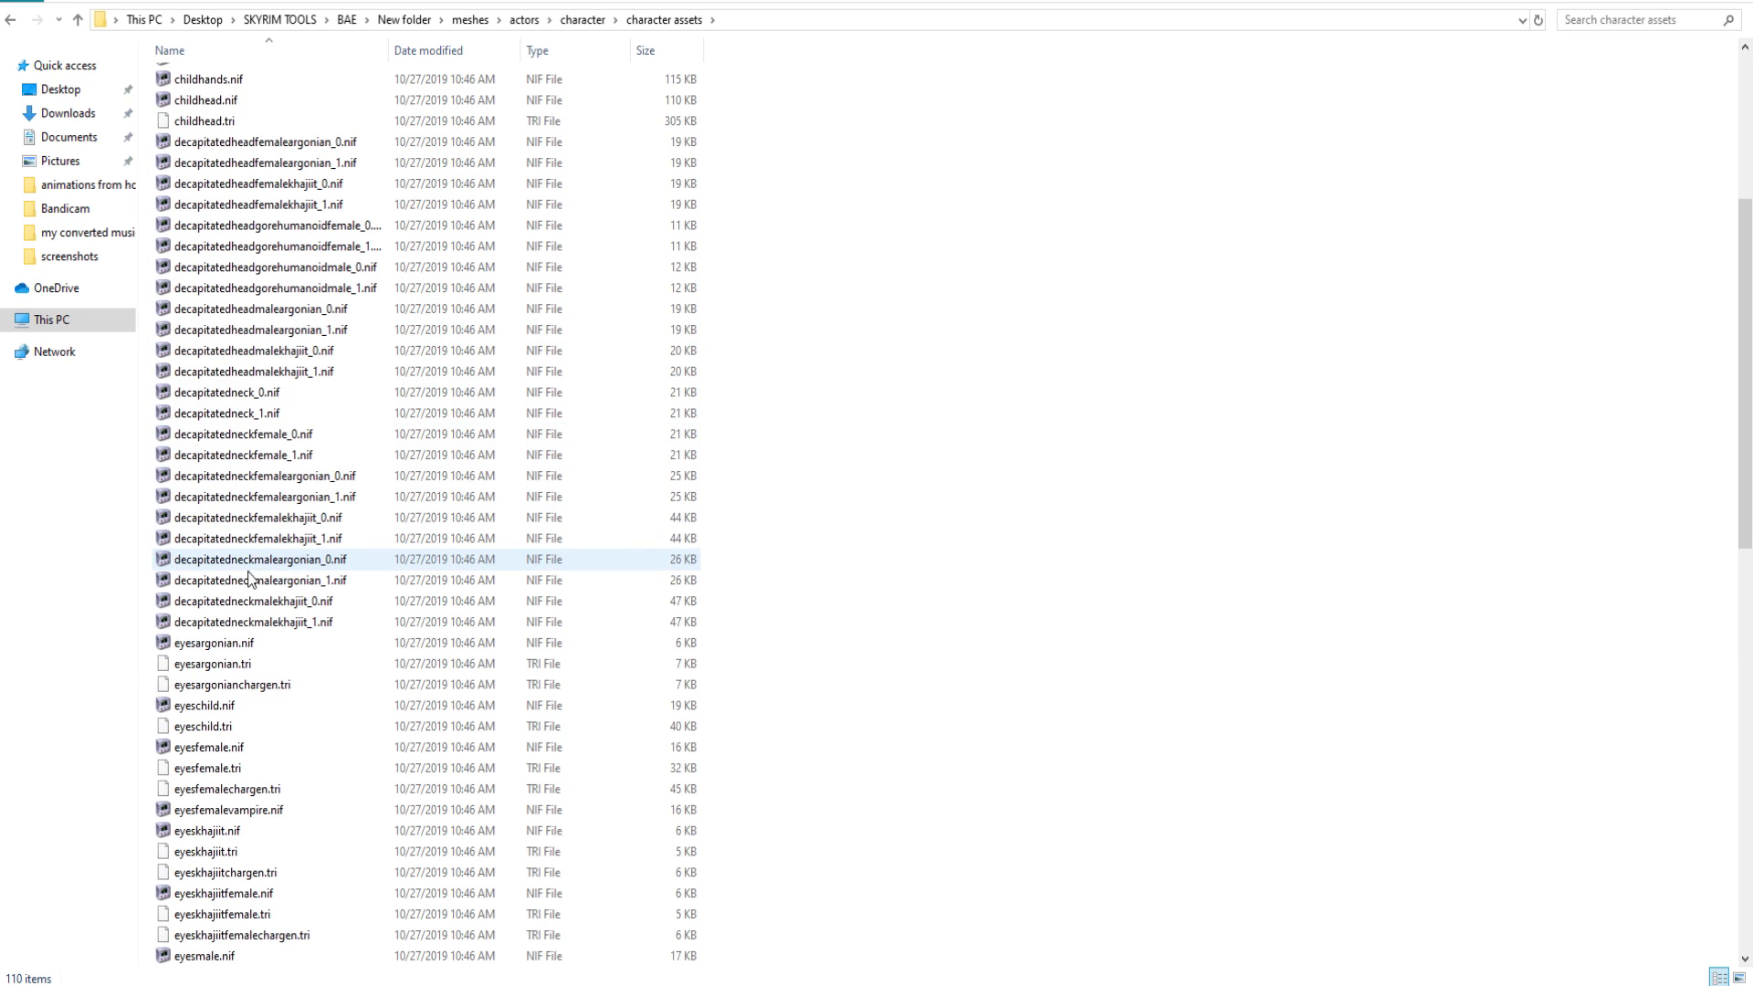
double_click(180, 754)
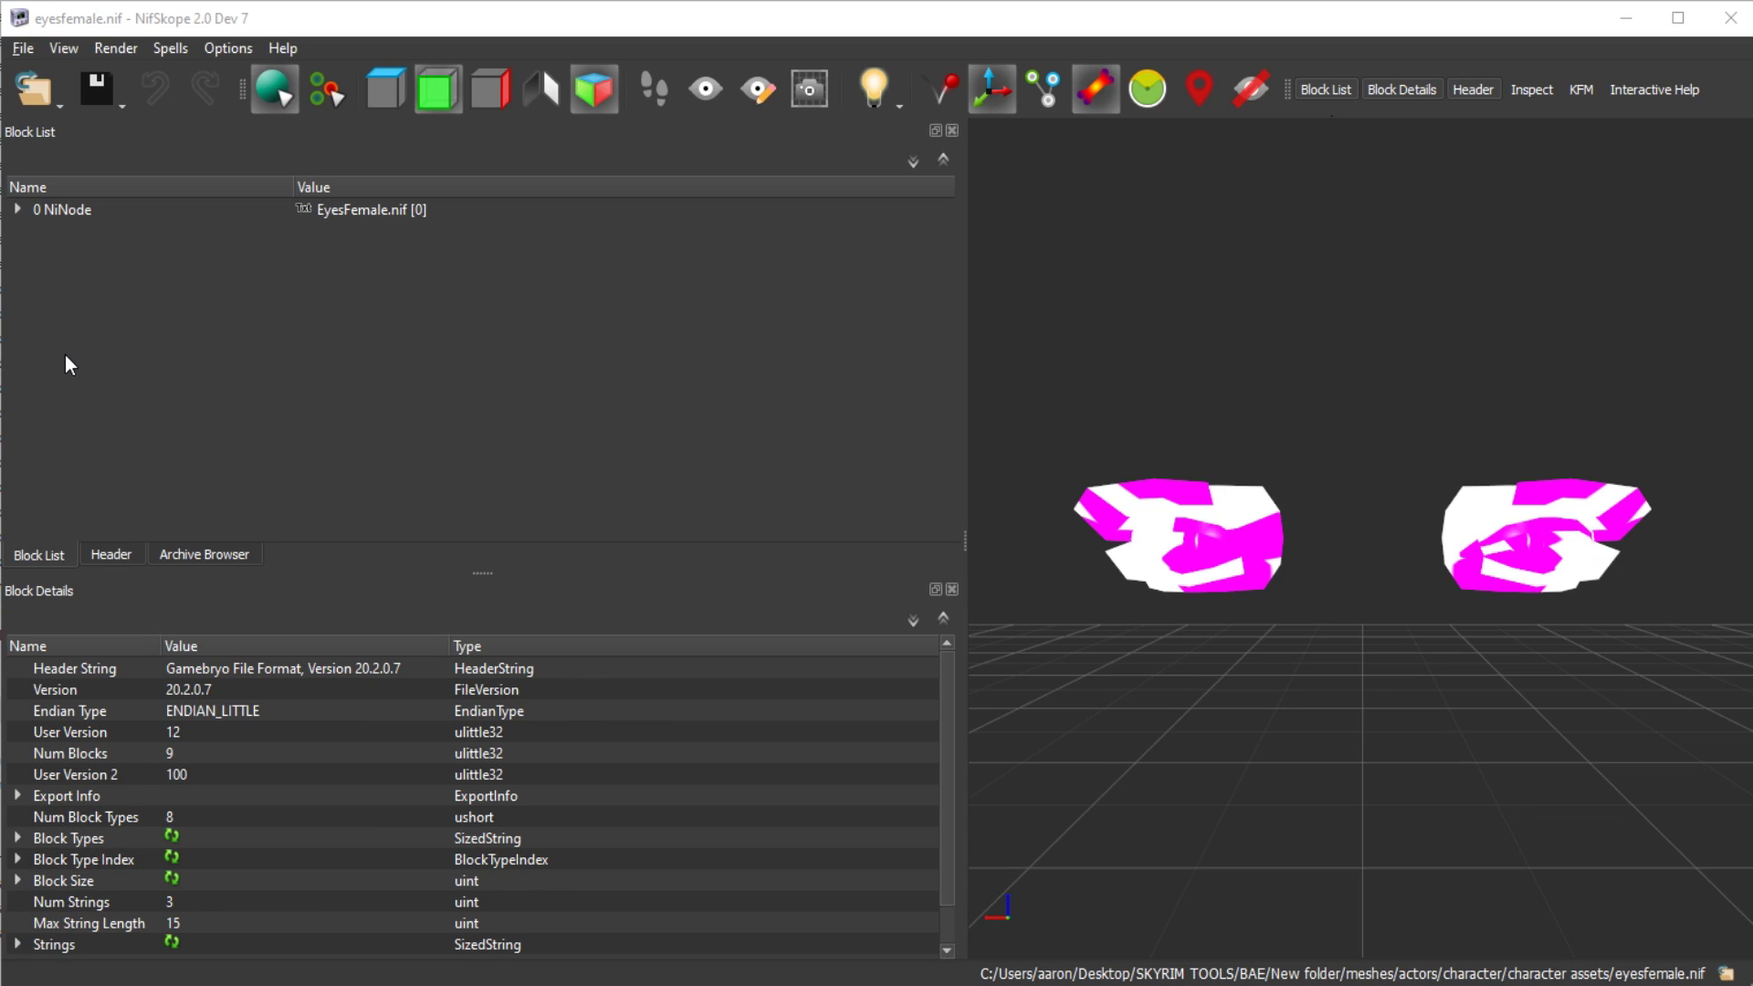
Expand the EyesFemaleV2 shape's skin instance and copy its 5 NiSkinPartition block
click(16, 211)
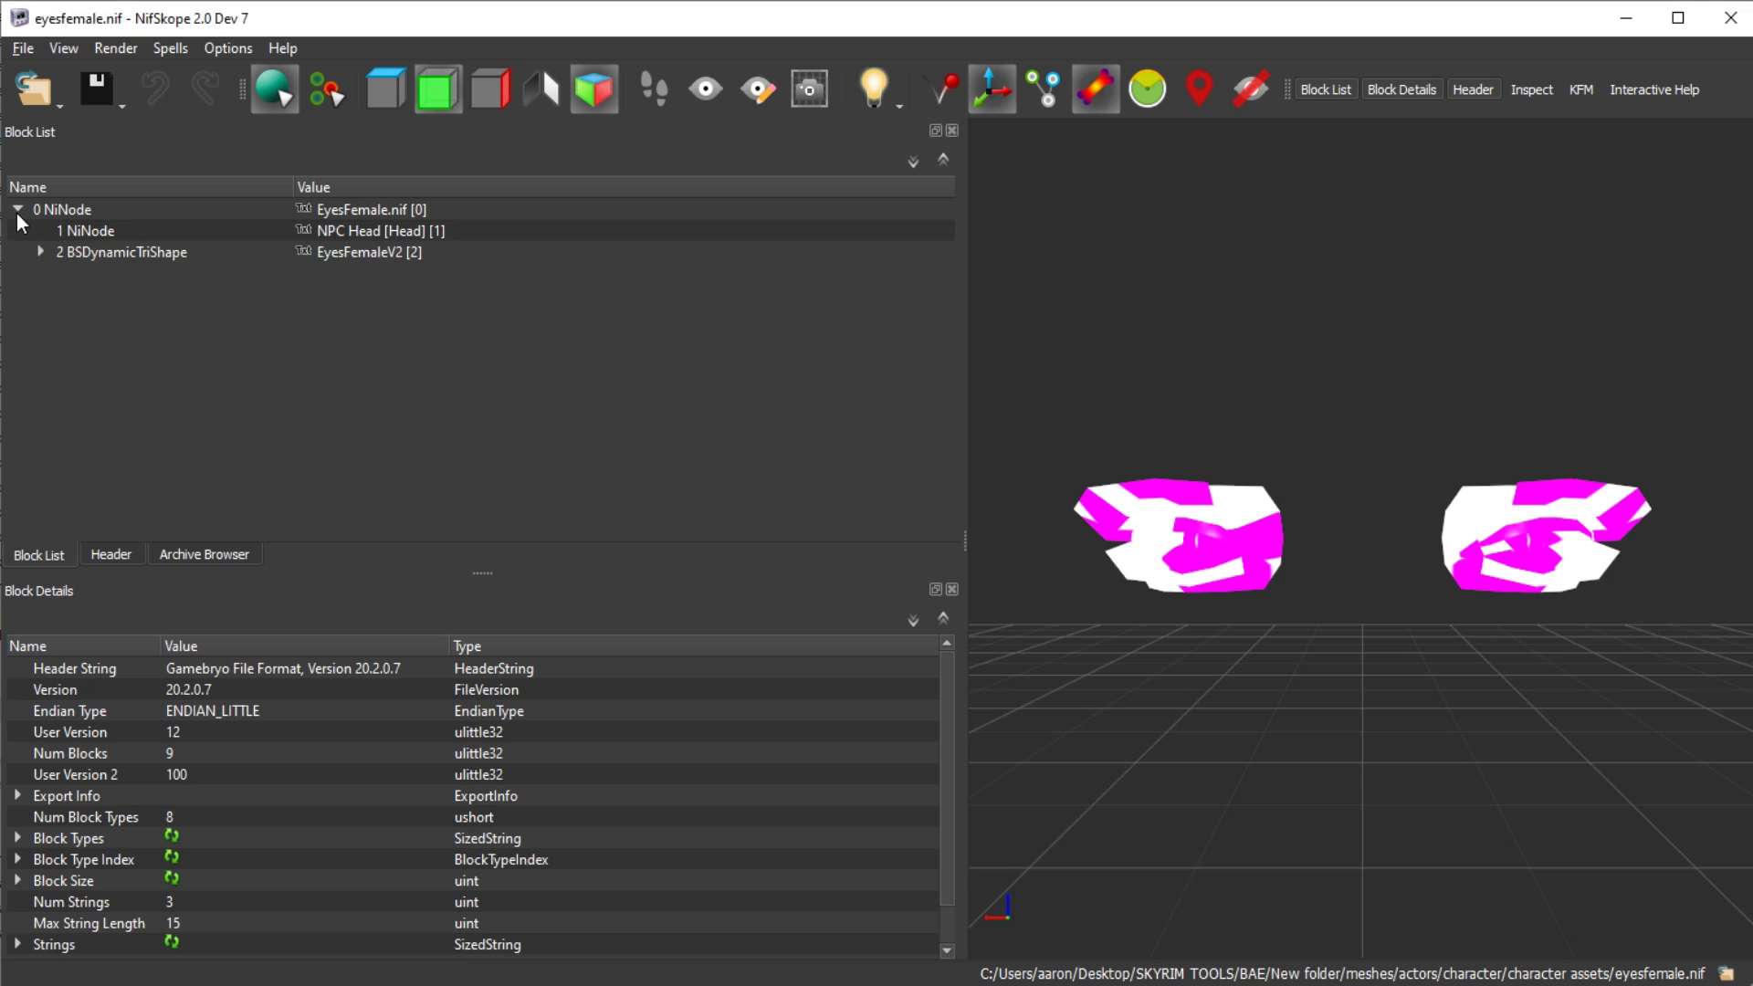
click(38, 257)
click(40, 256)
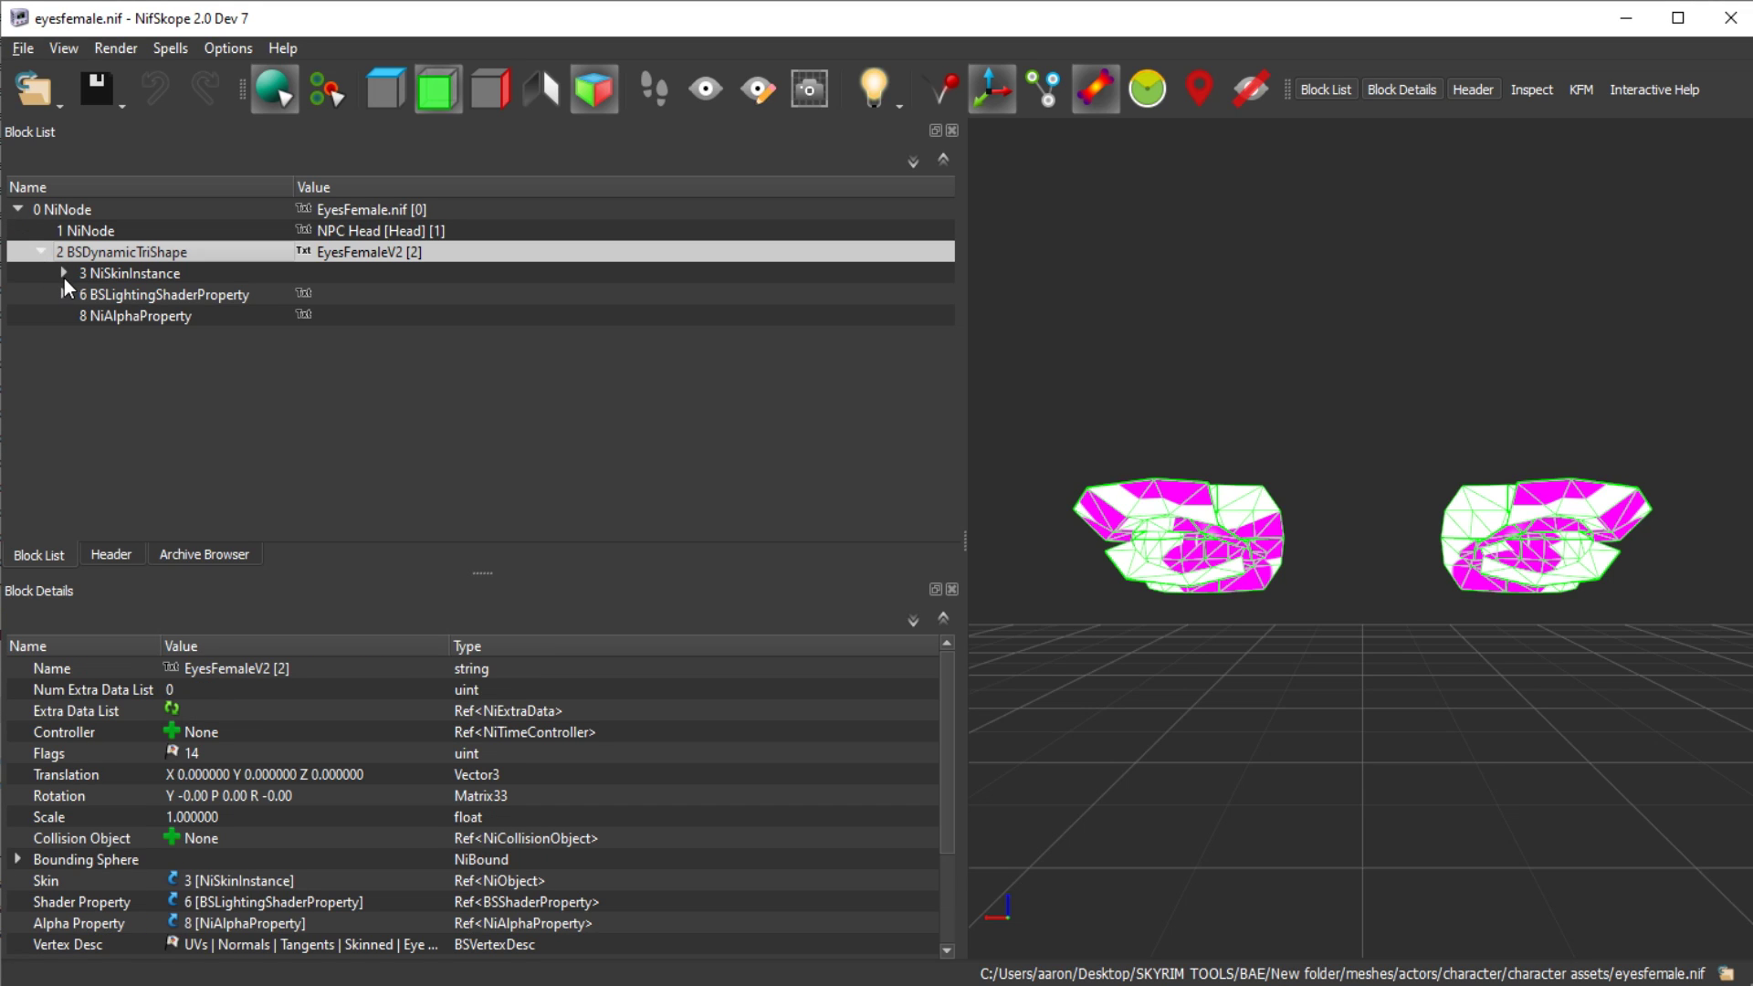
click(63, 273)
click(147, 316)
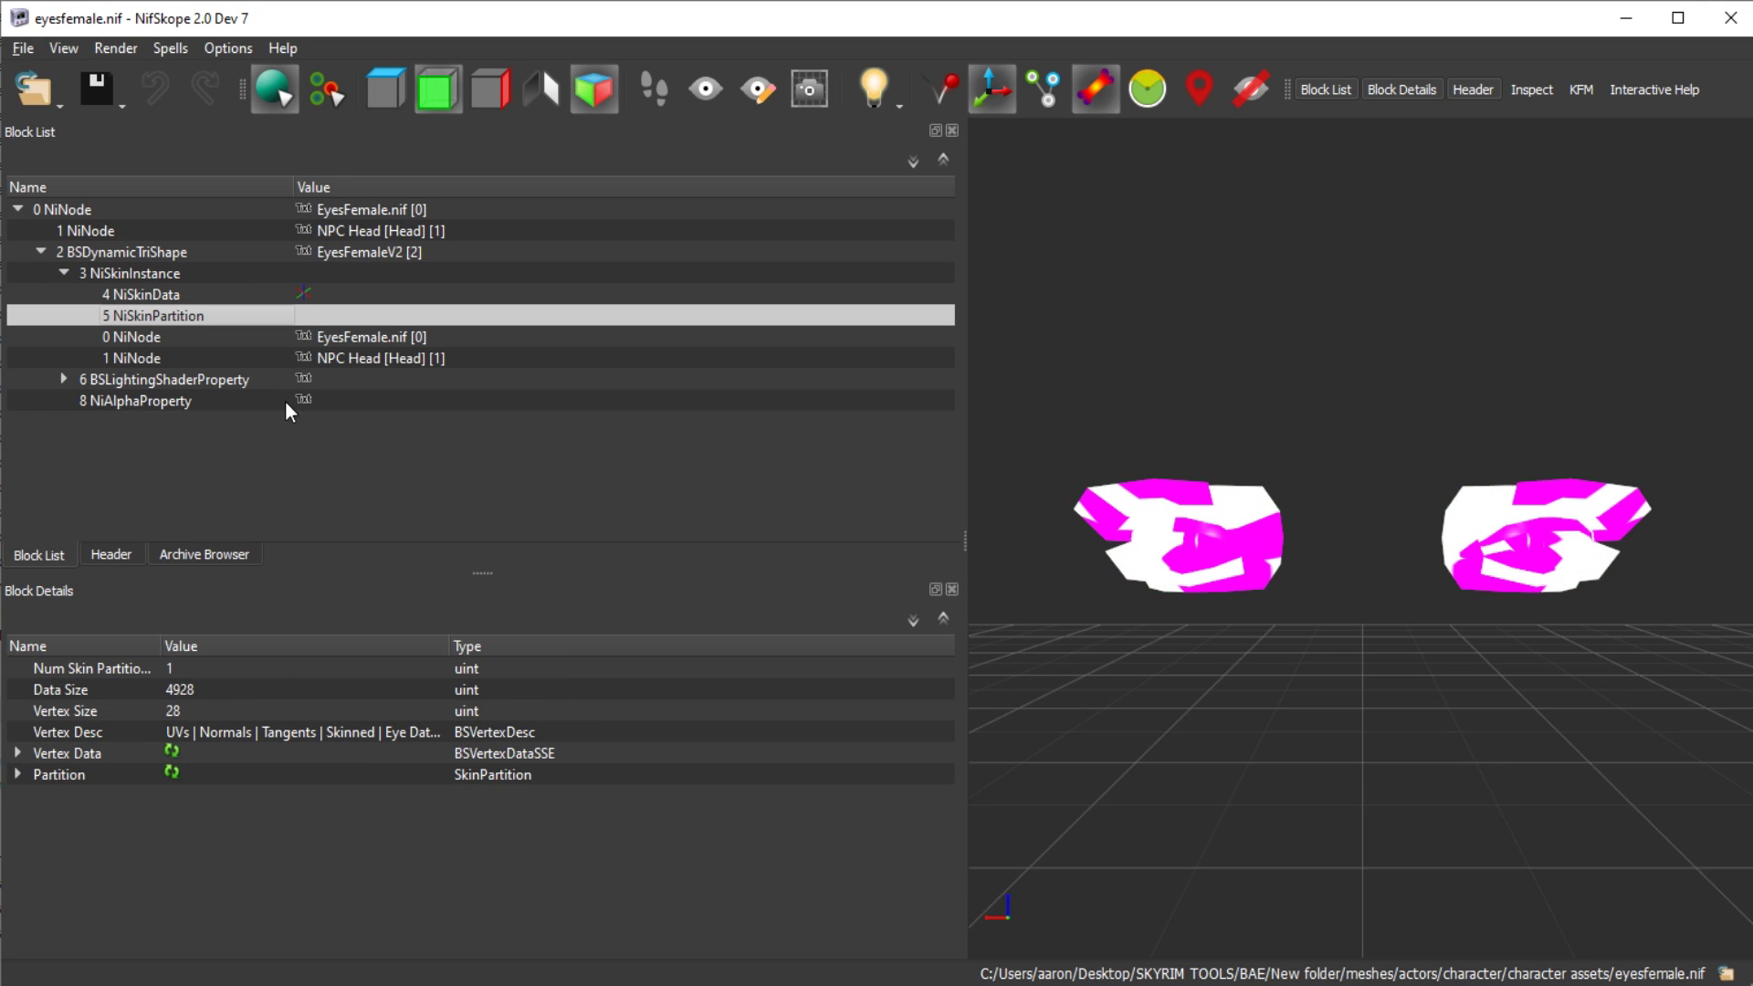
right_click(188, 312)
mouse_move(260, 306)
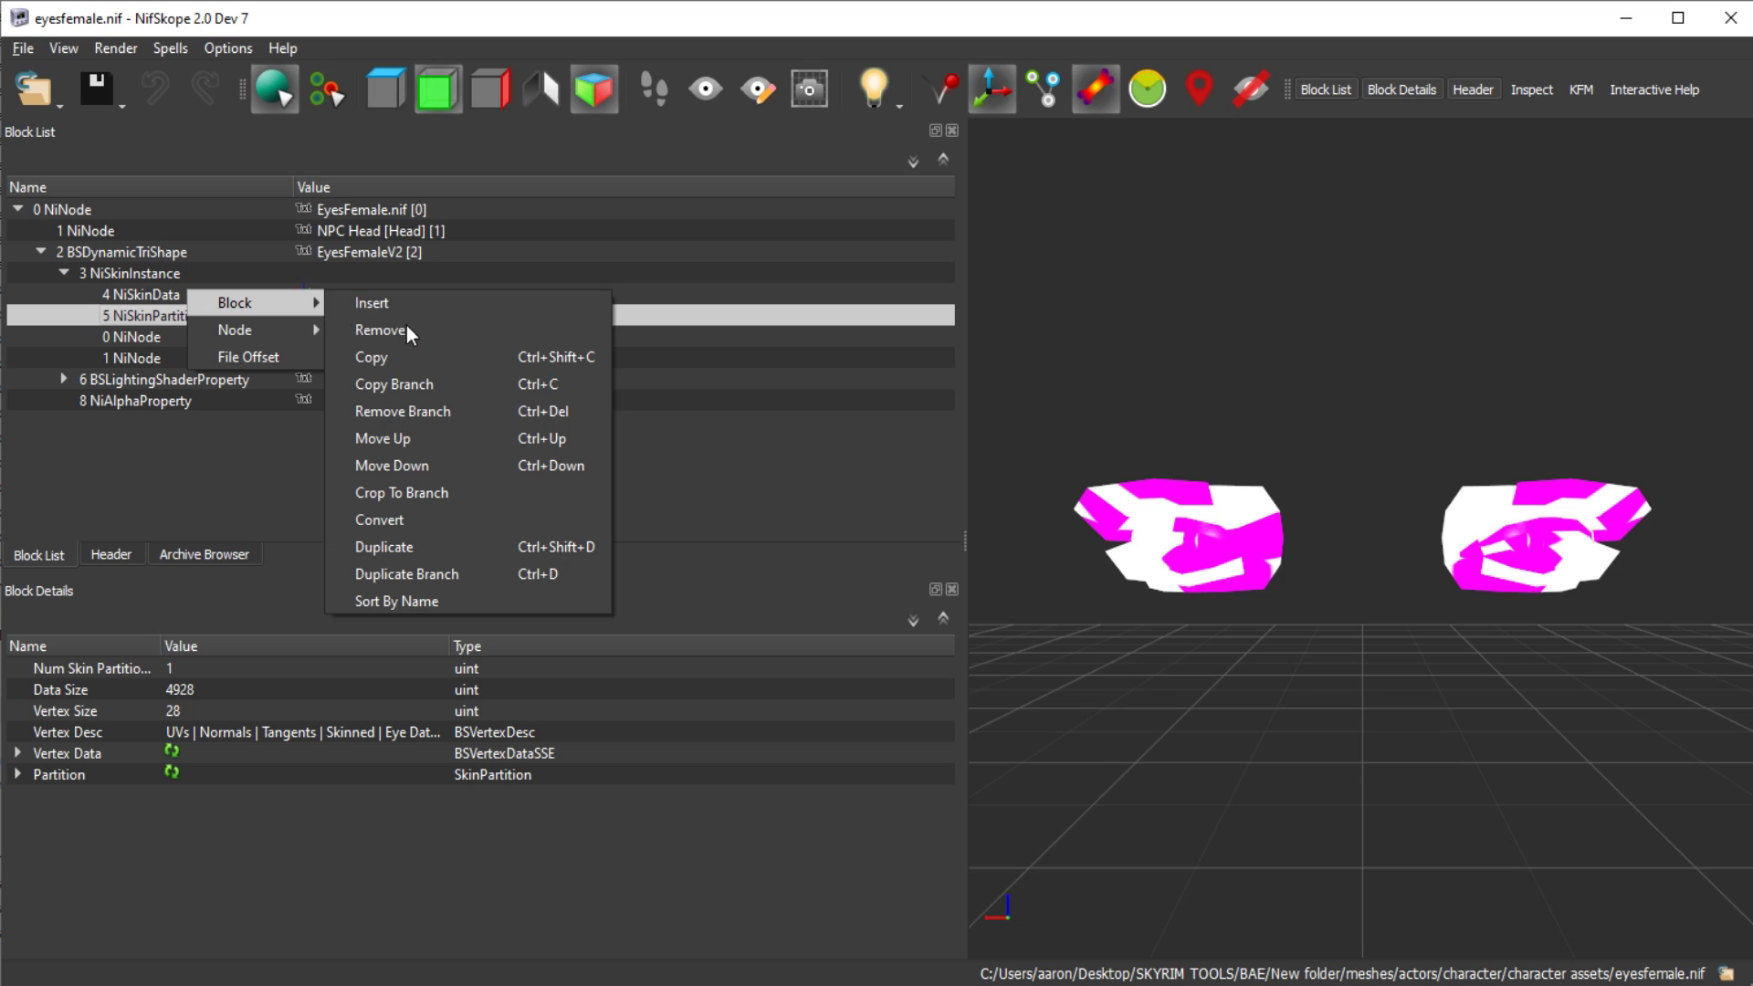
click(411, 358)
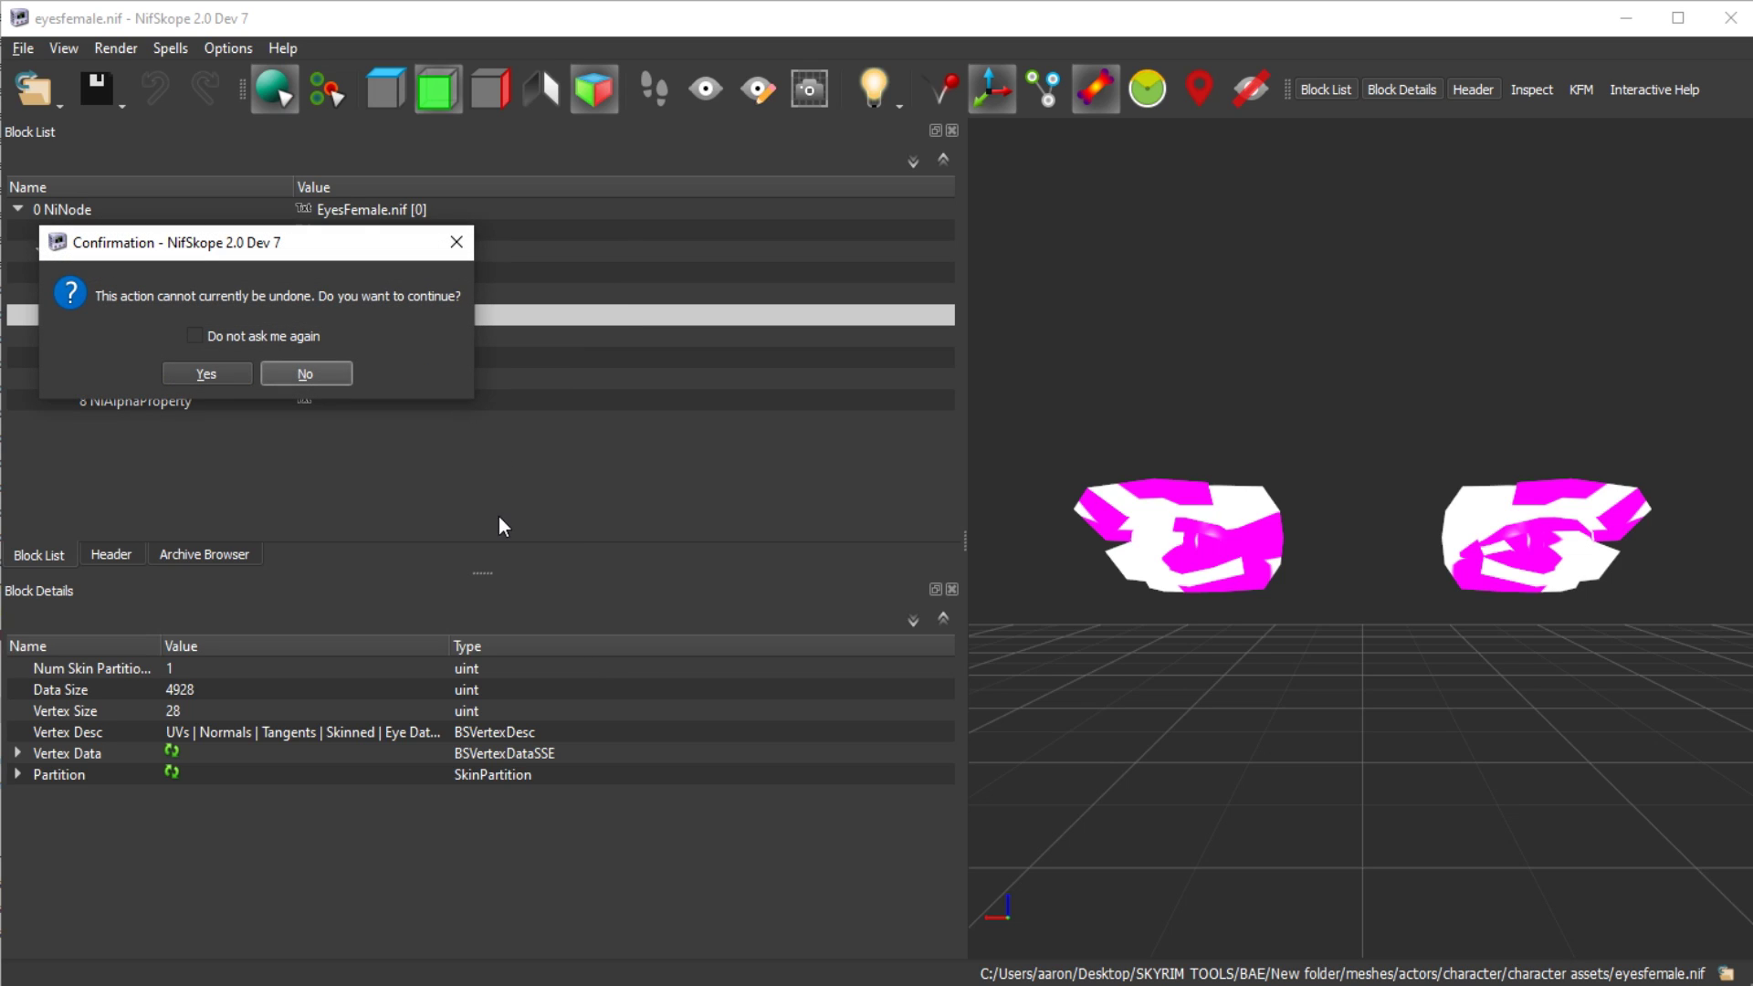
Confirm the NifSkope prompt and browse into Data\Meshes\Actors\Character
click(221, 369)
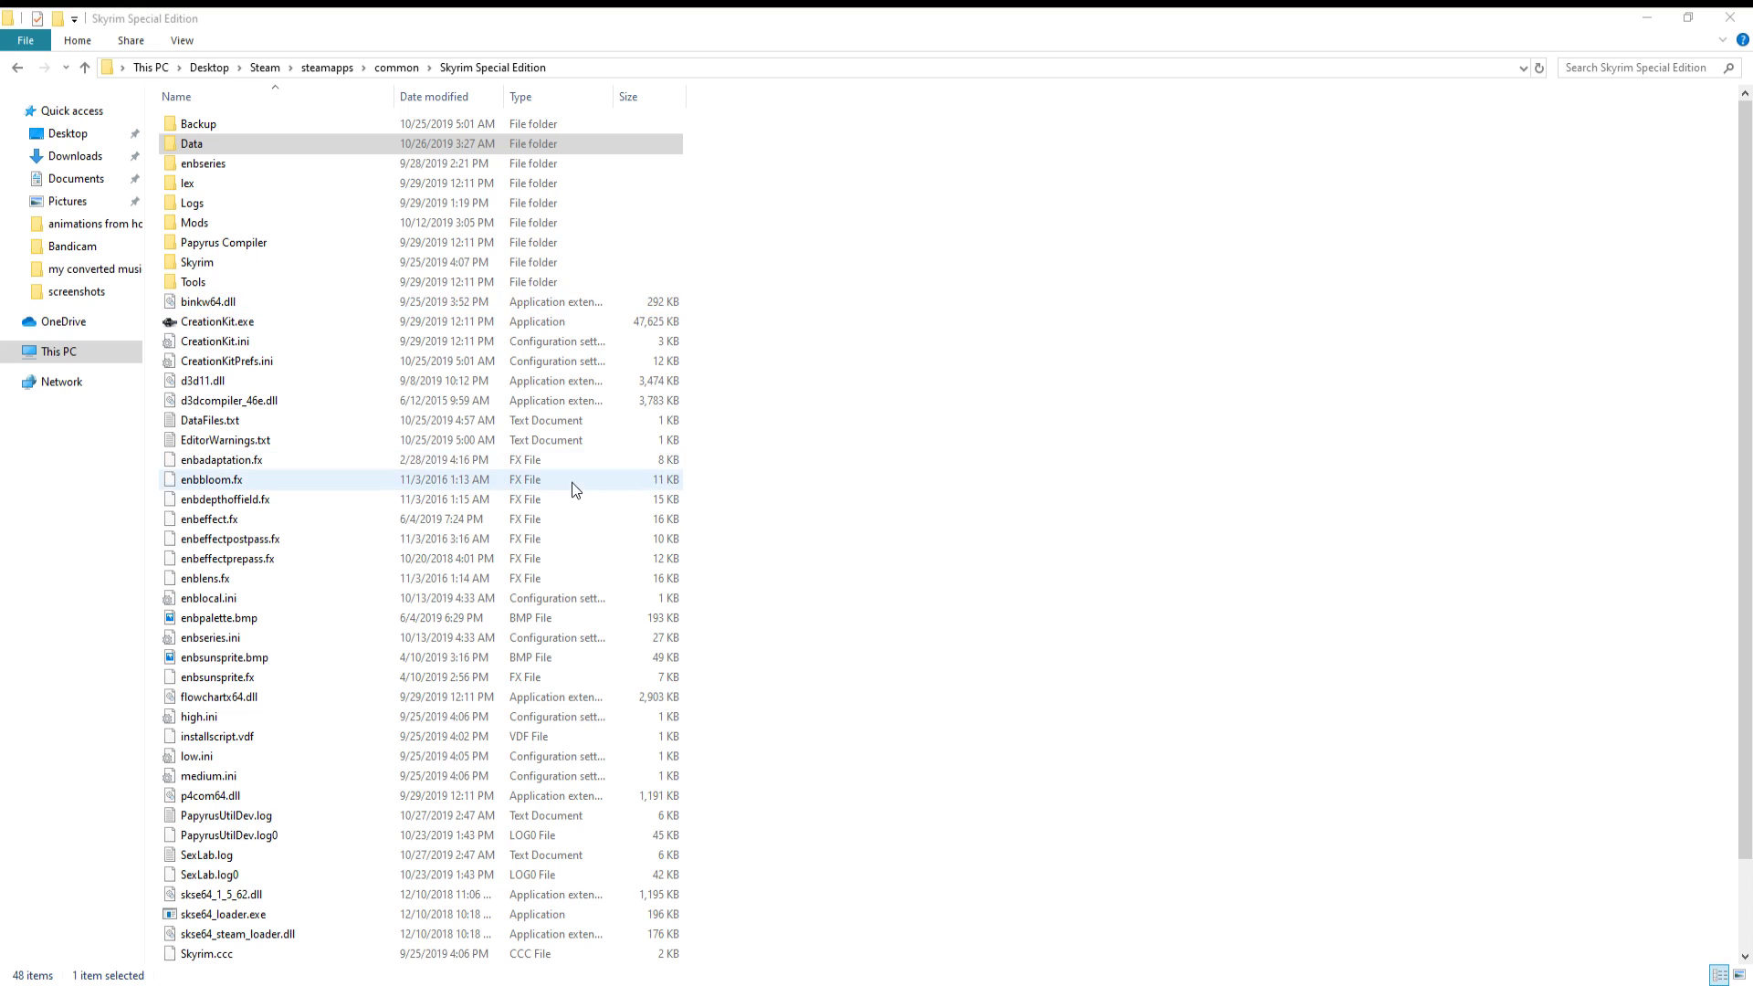
double_click(200, 144)
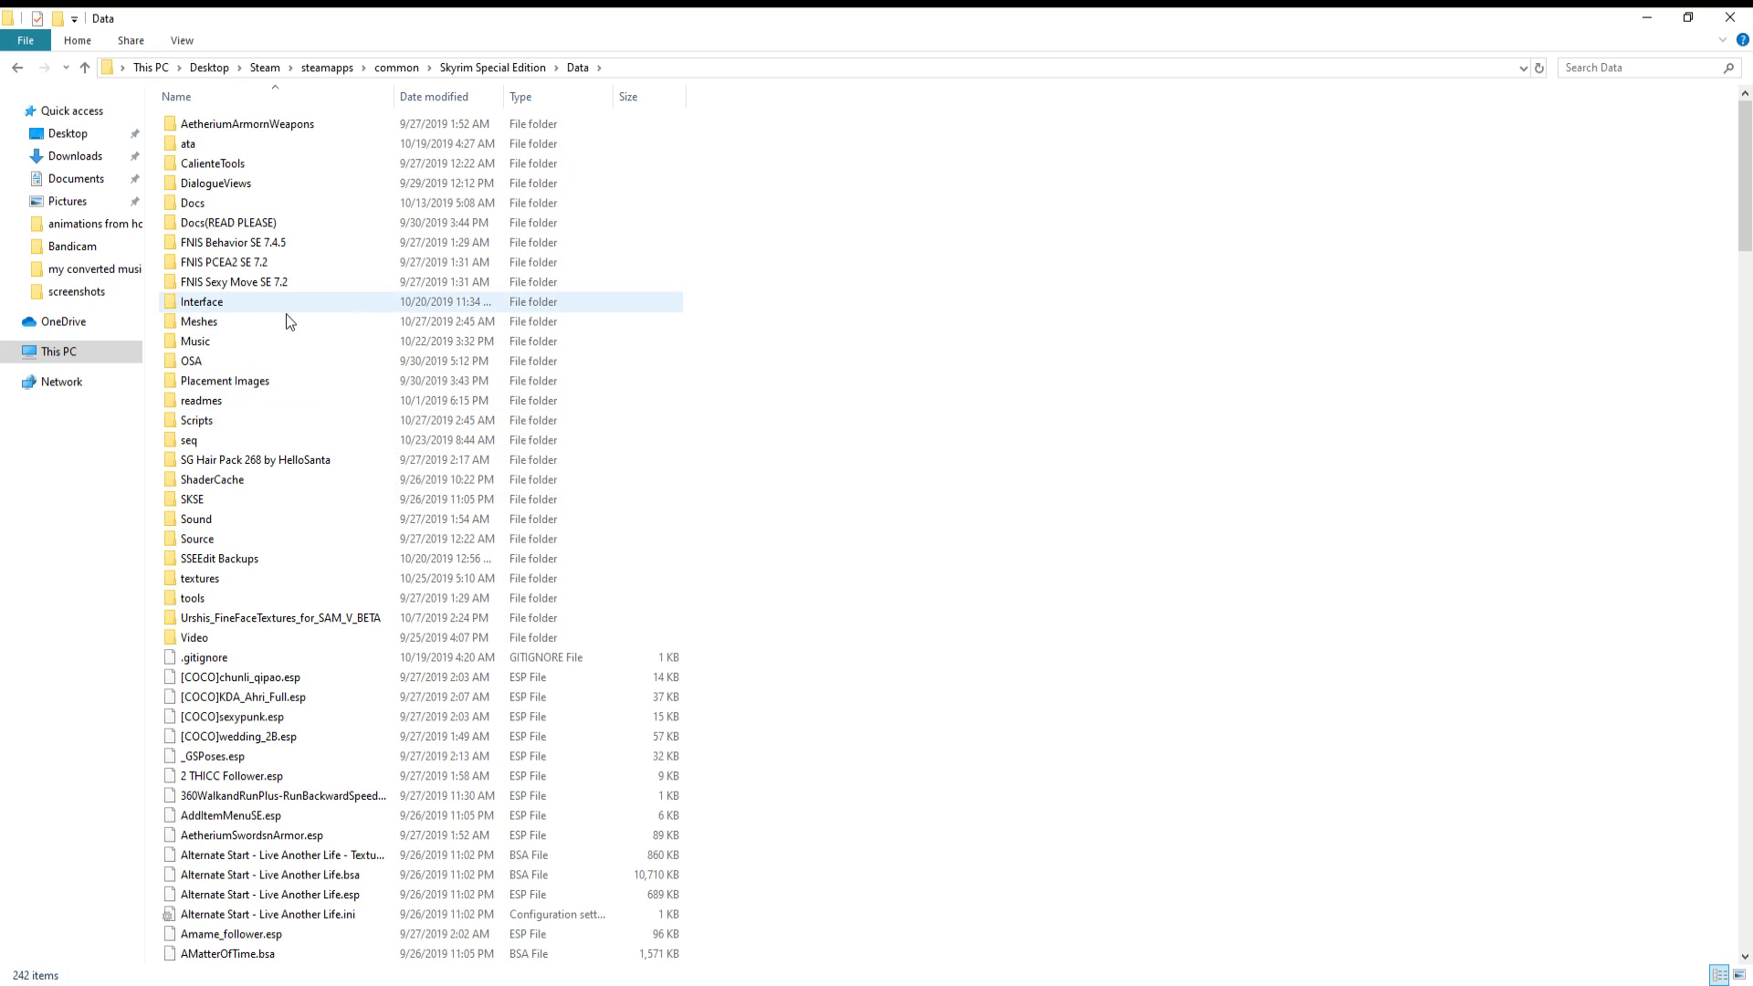
double_click(226, 325)
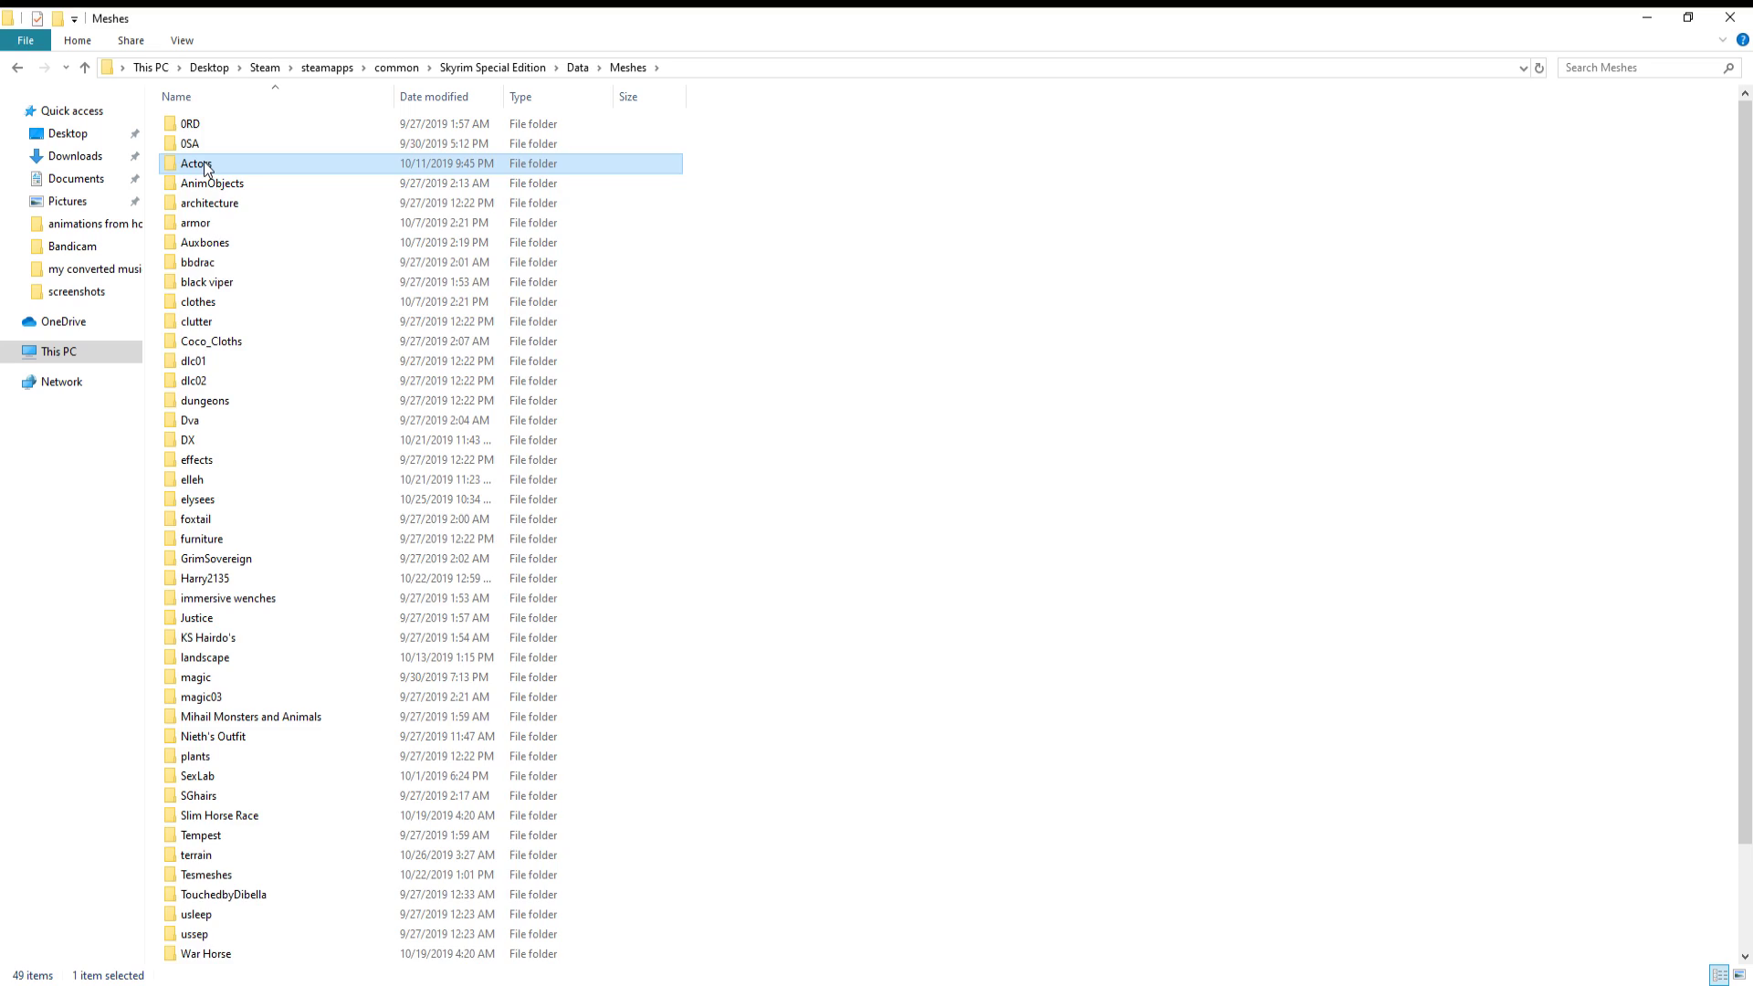
double_click(205, 165)
click(205, 289)
double_click(205, 288)
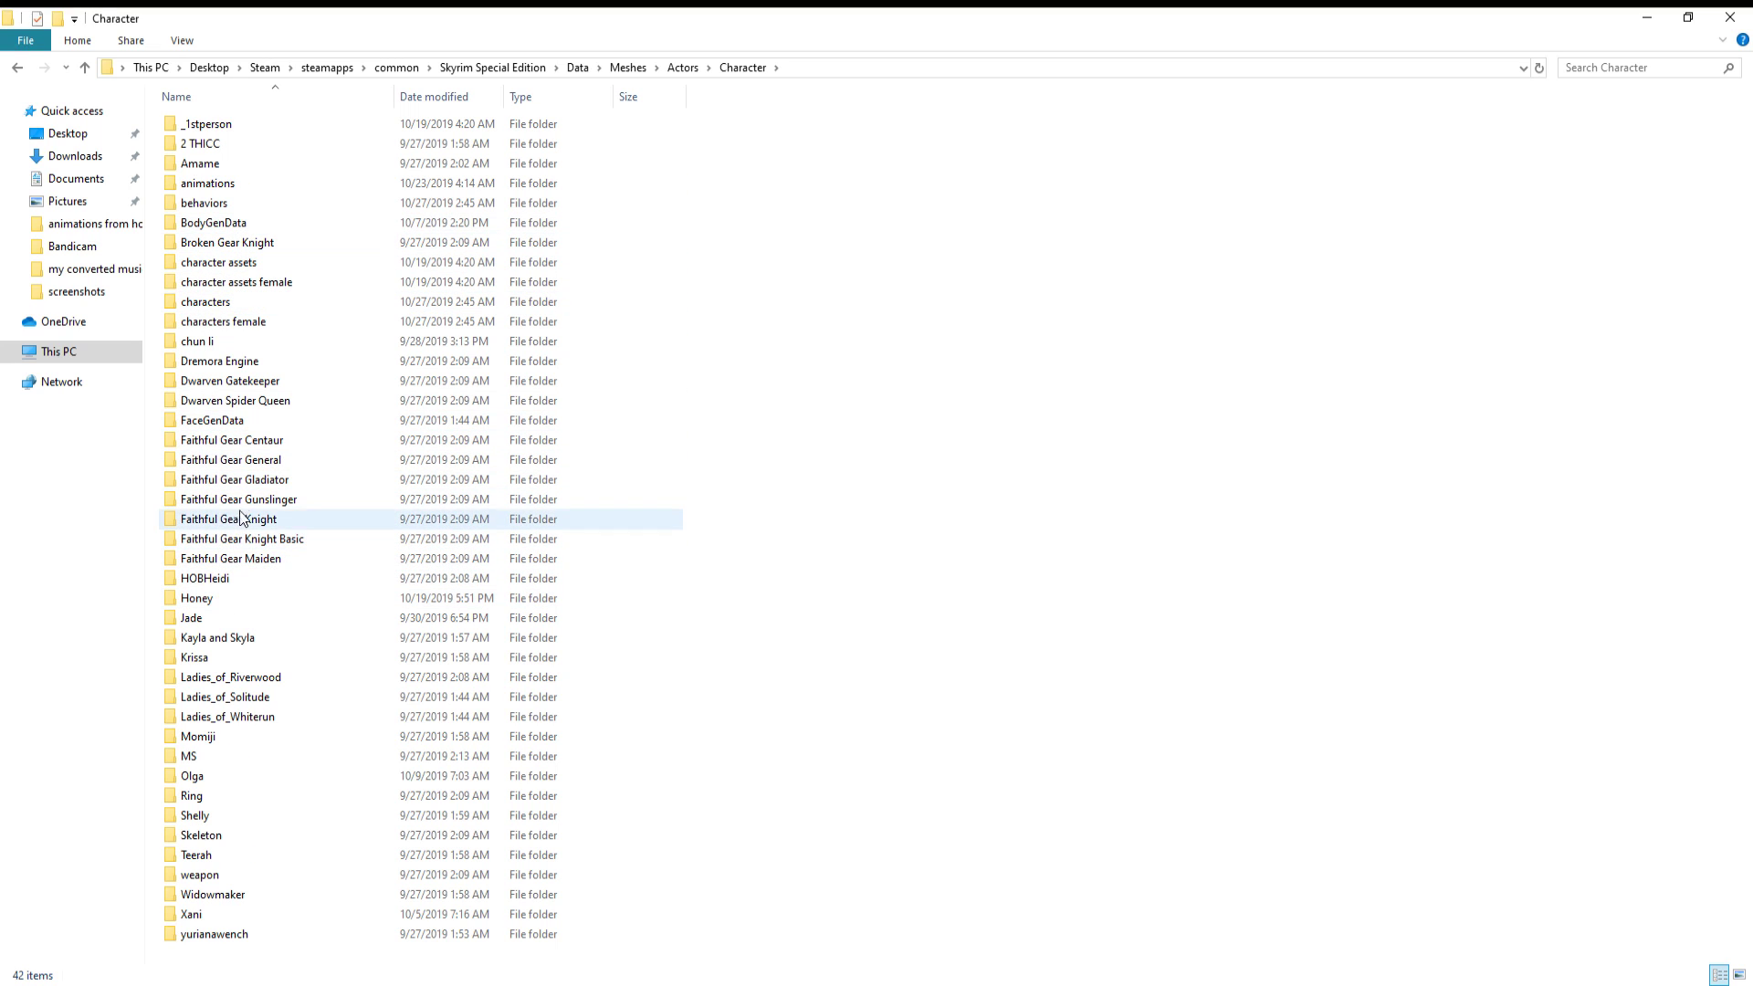
Open 00000D64.NIF from FaceGenData\FaceGeom\Honey Follower V2.esp in NifSkope
double_click(237, 421)
double_click(208, 125)
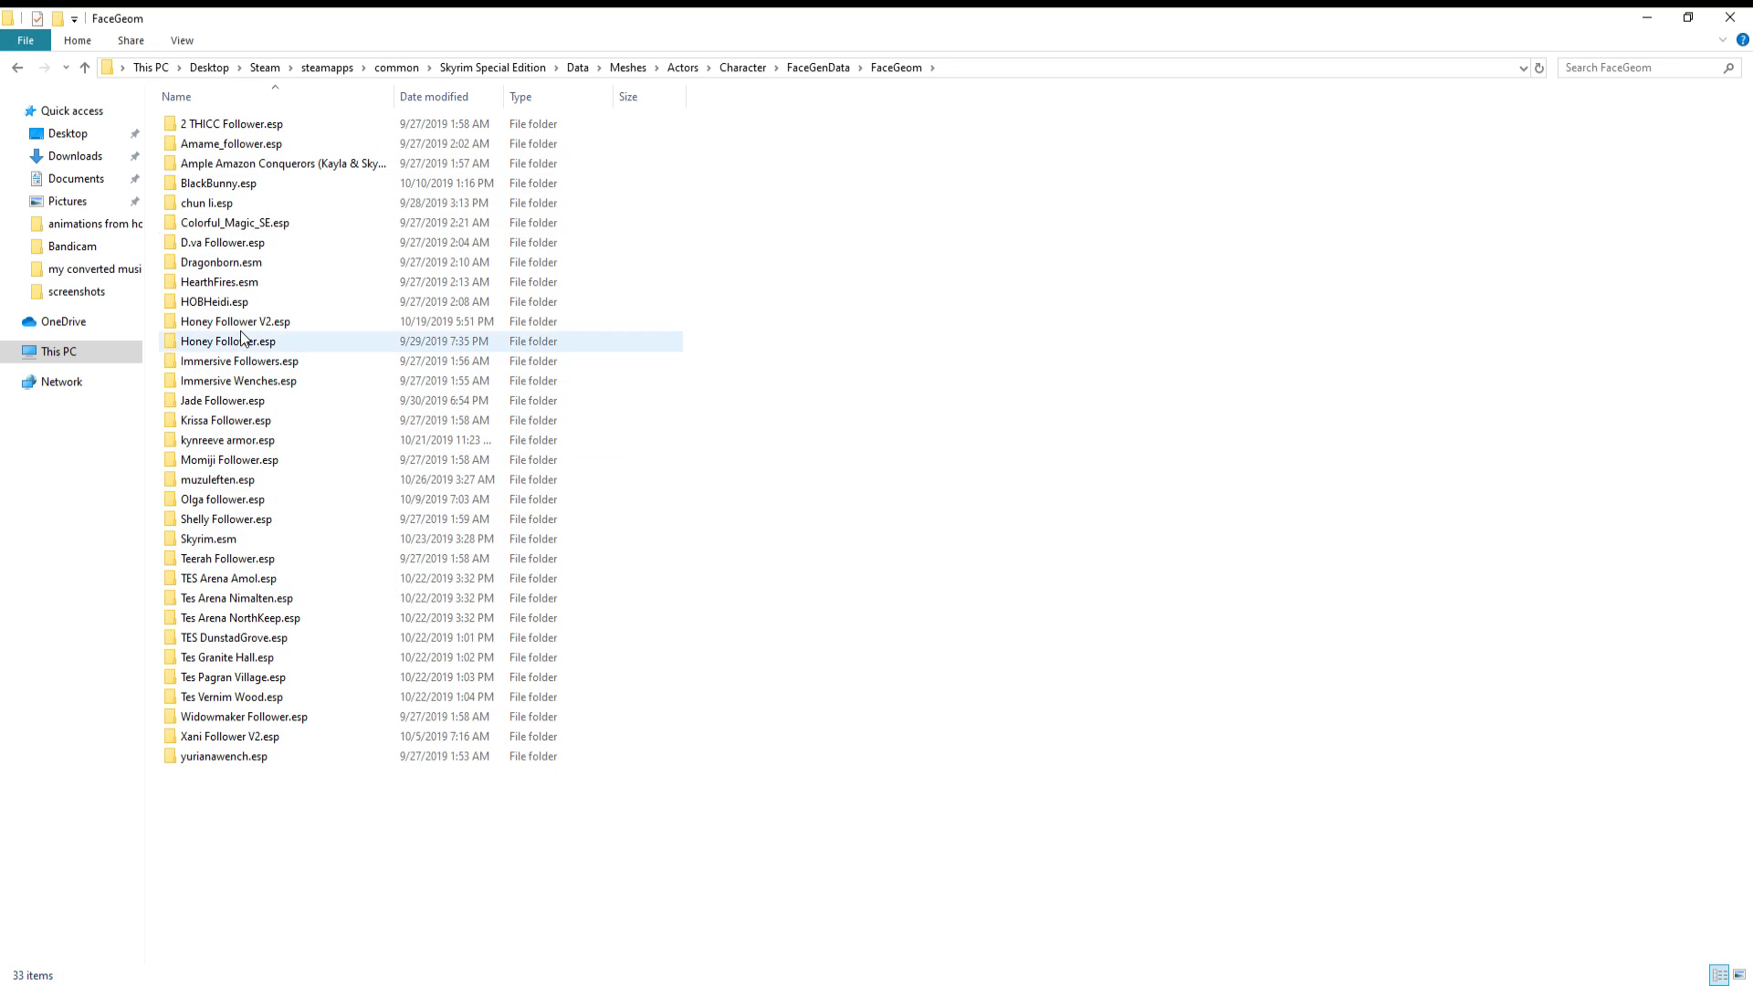
double_click(234, 325)
click(228, 130)
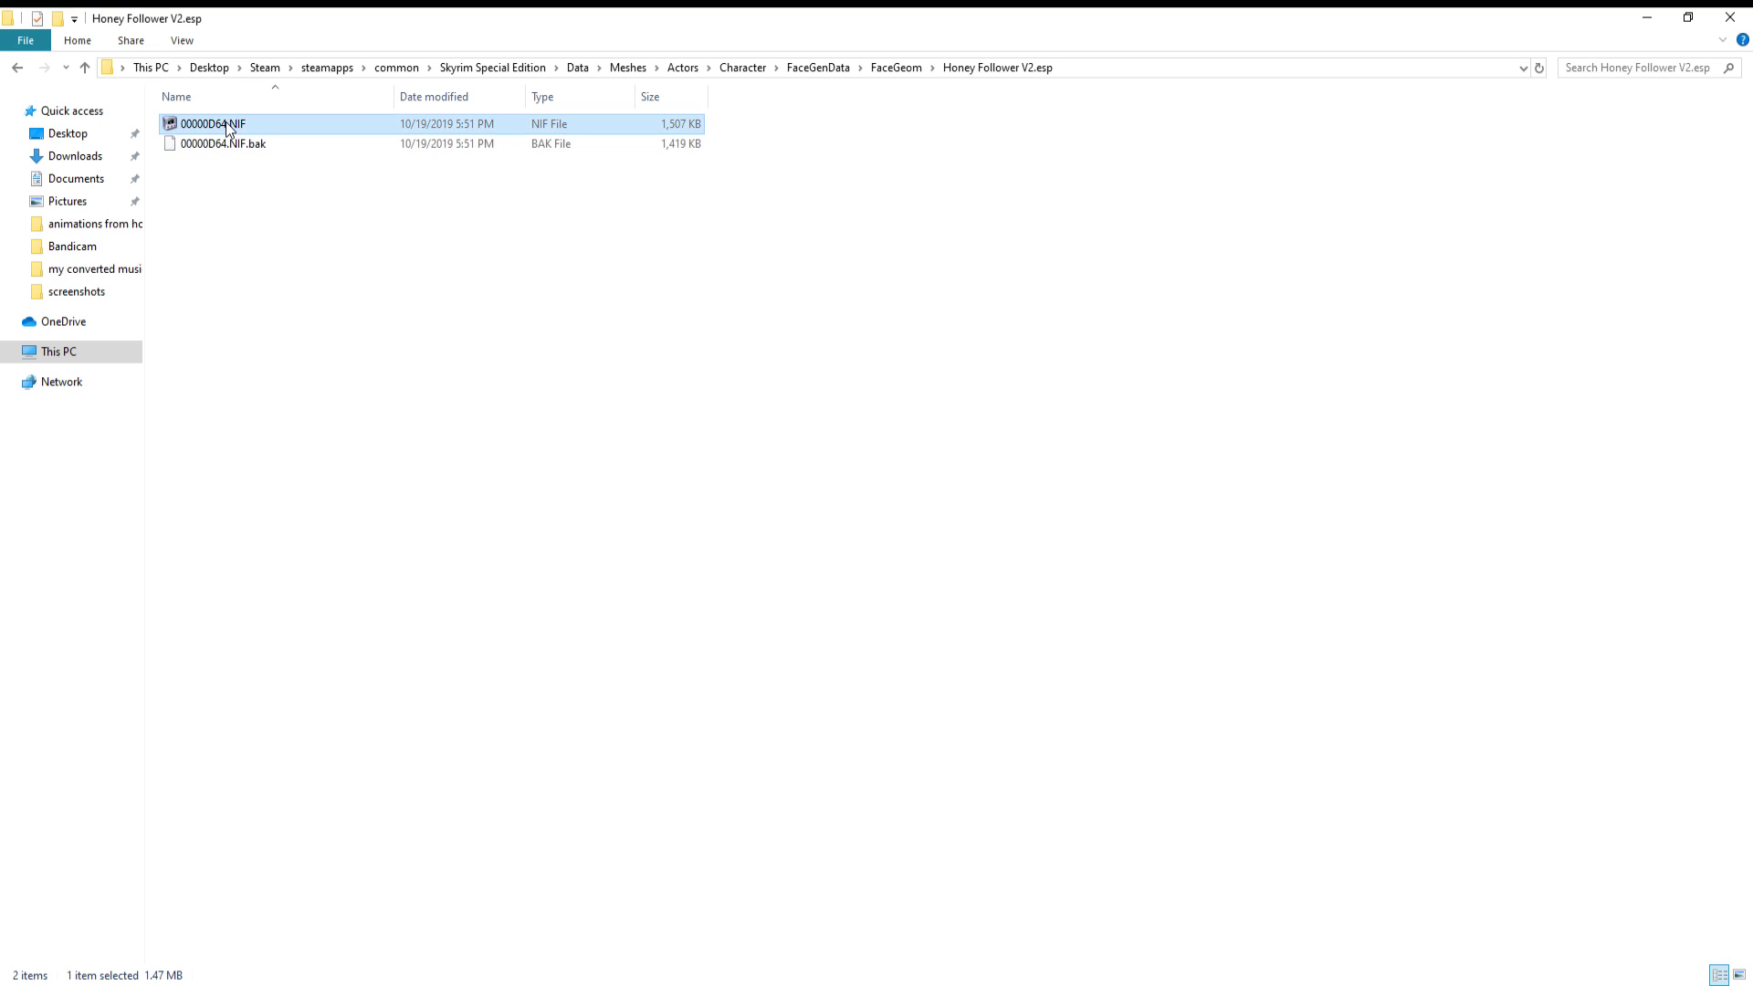
double_click(229, 127)
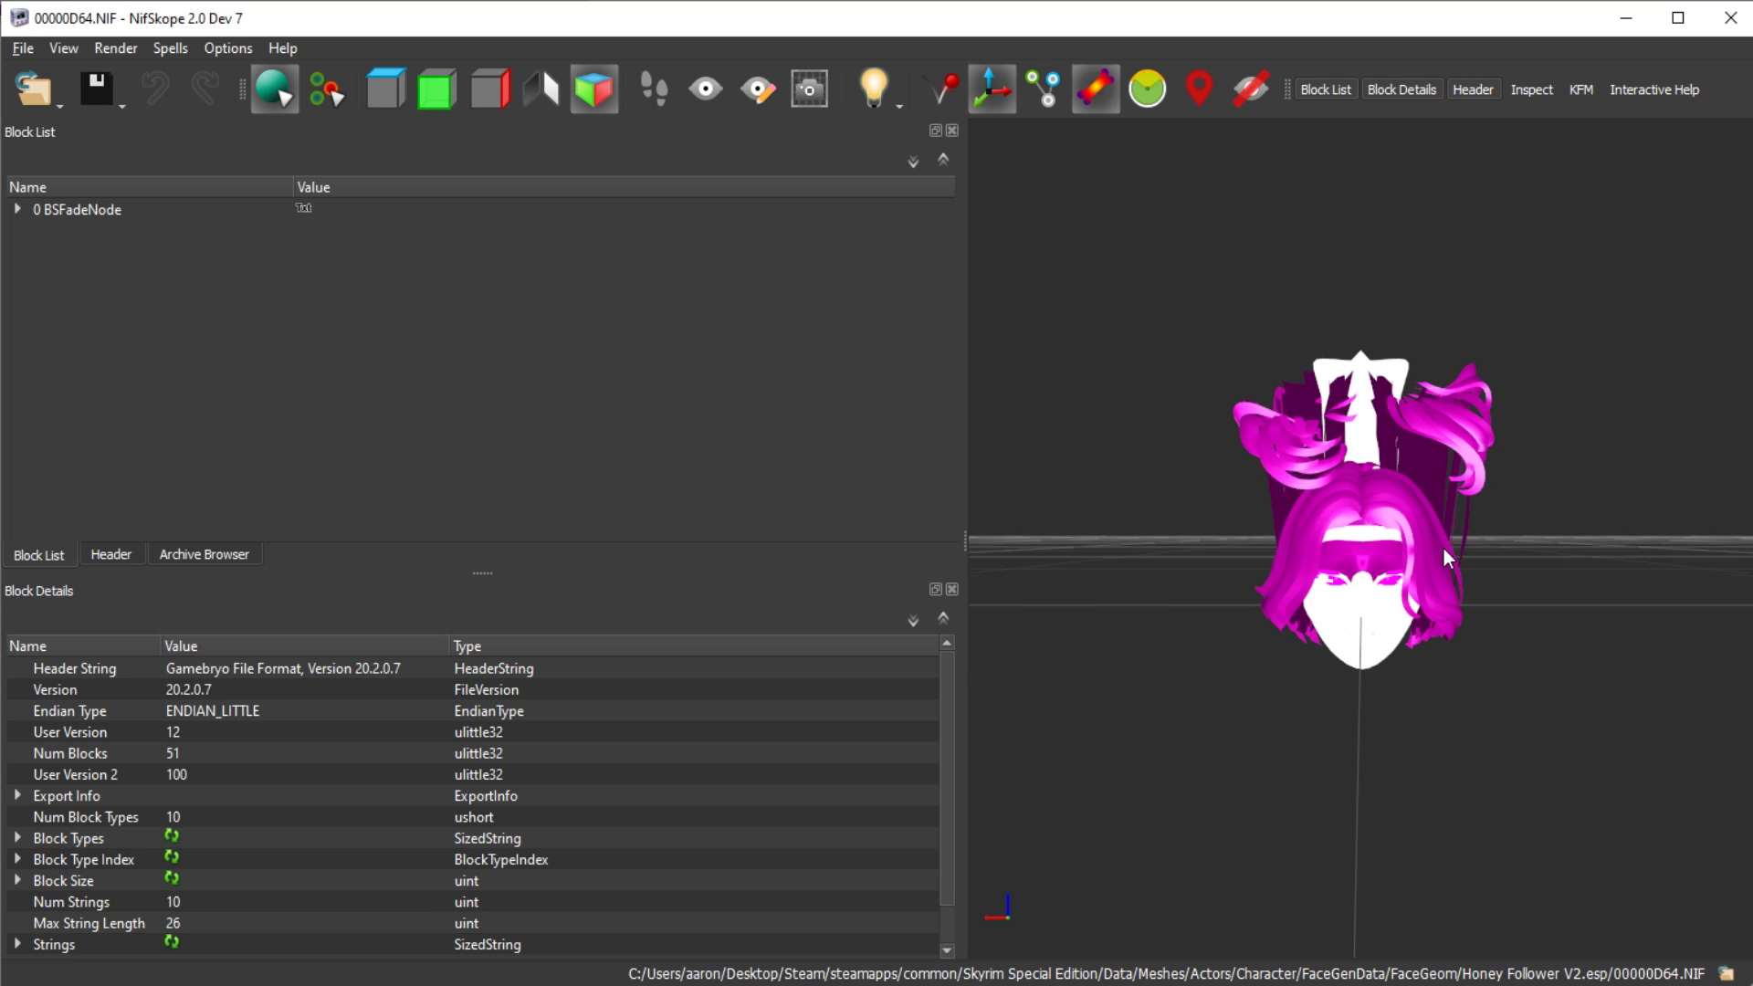
Select the FemaleEyesHumanHazelBrown eye mesh and expand down to its 7 NiSkinPartition
drag(1443, 546, 1389, 606)
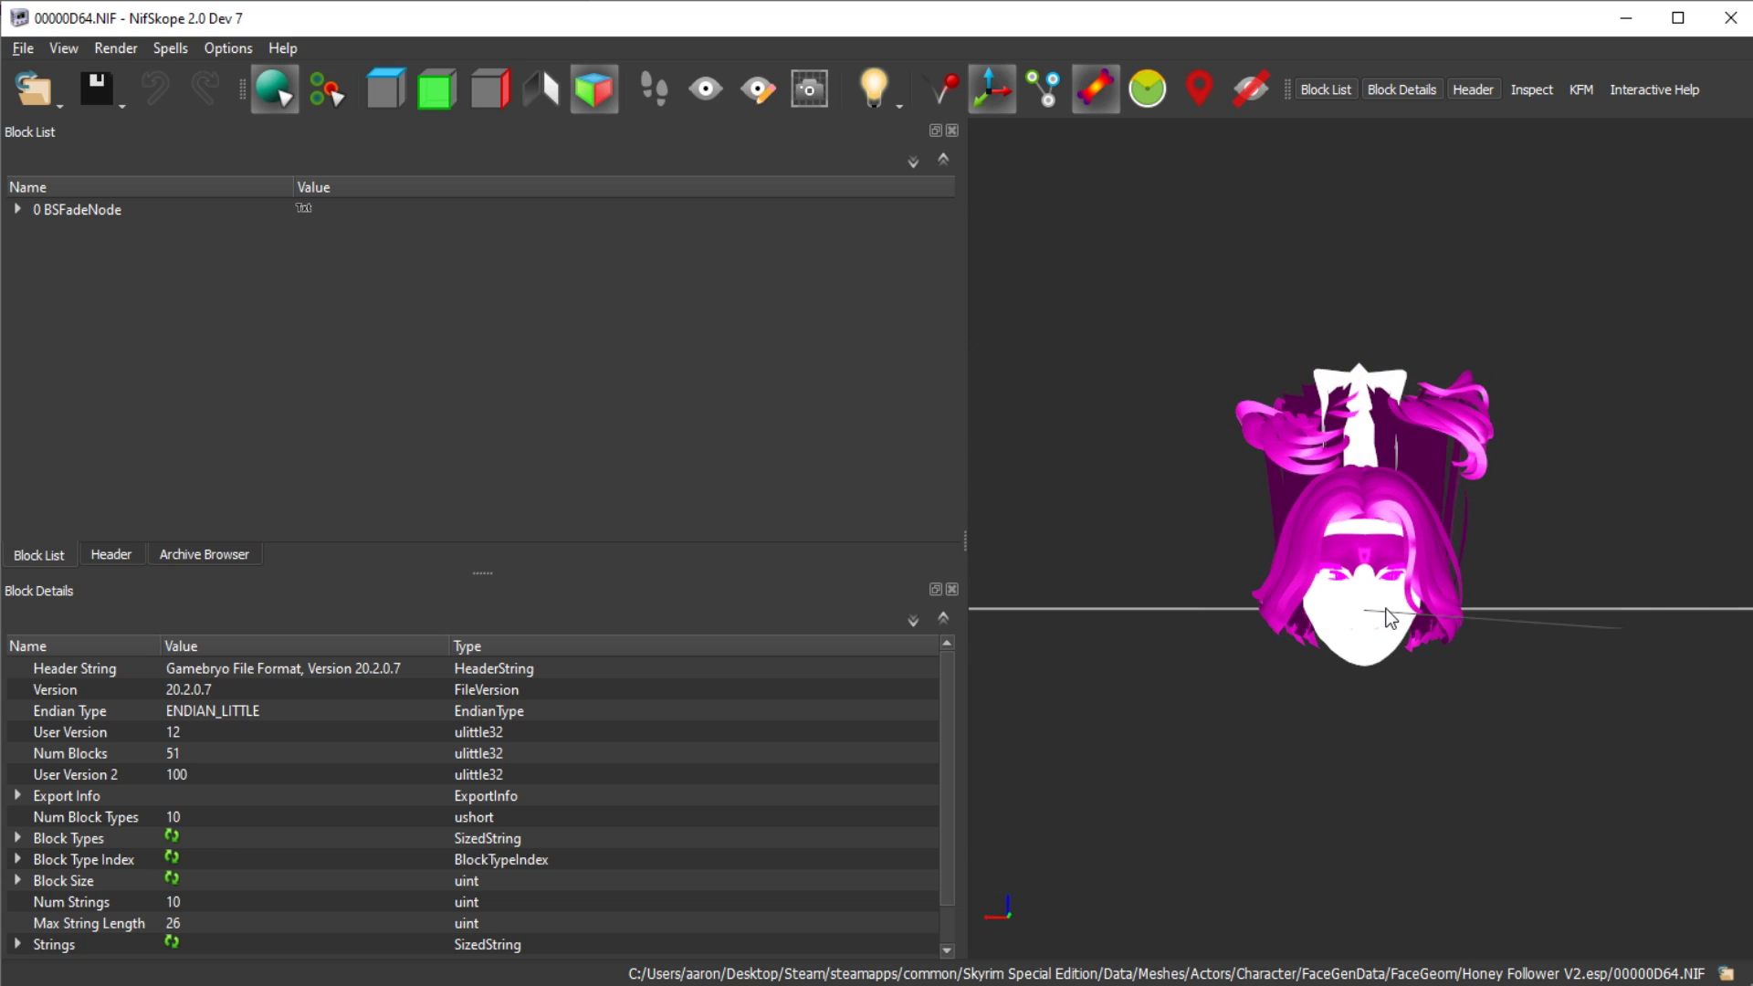
scroll(1383, 606, up, 5)
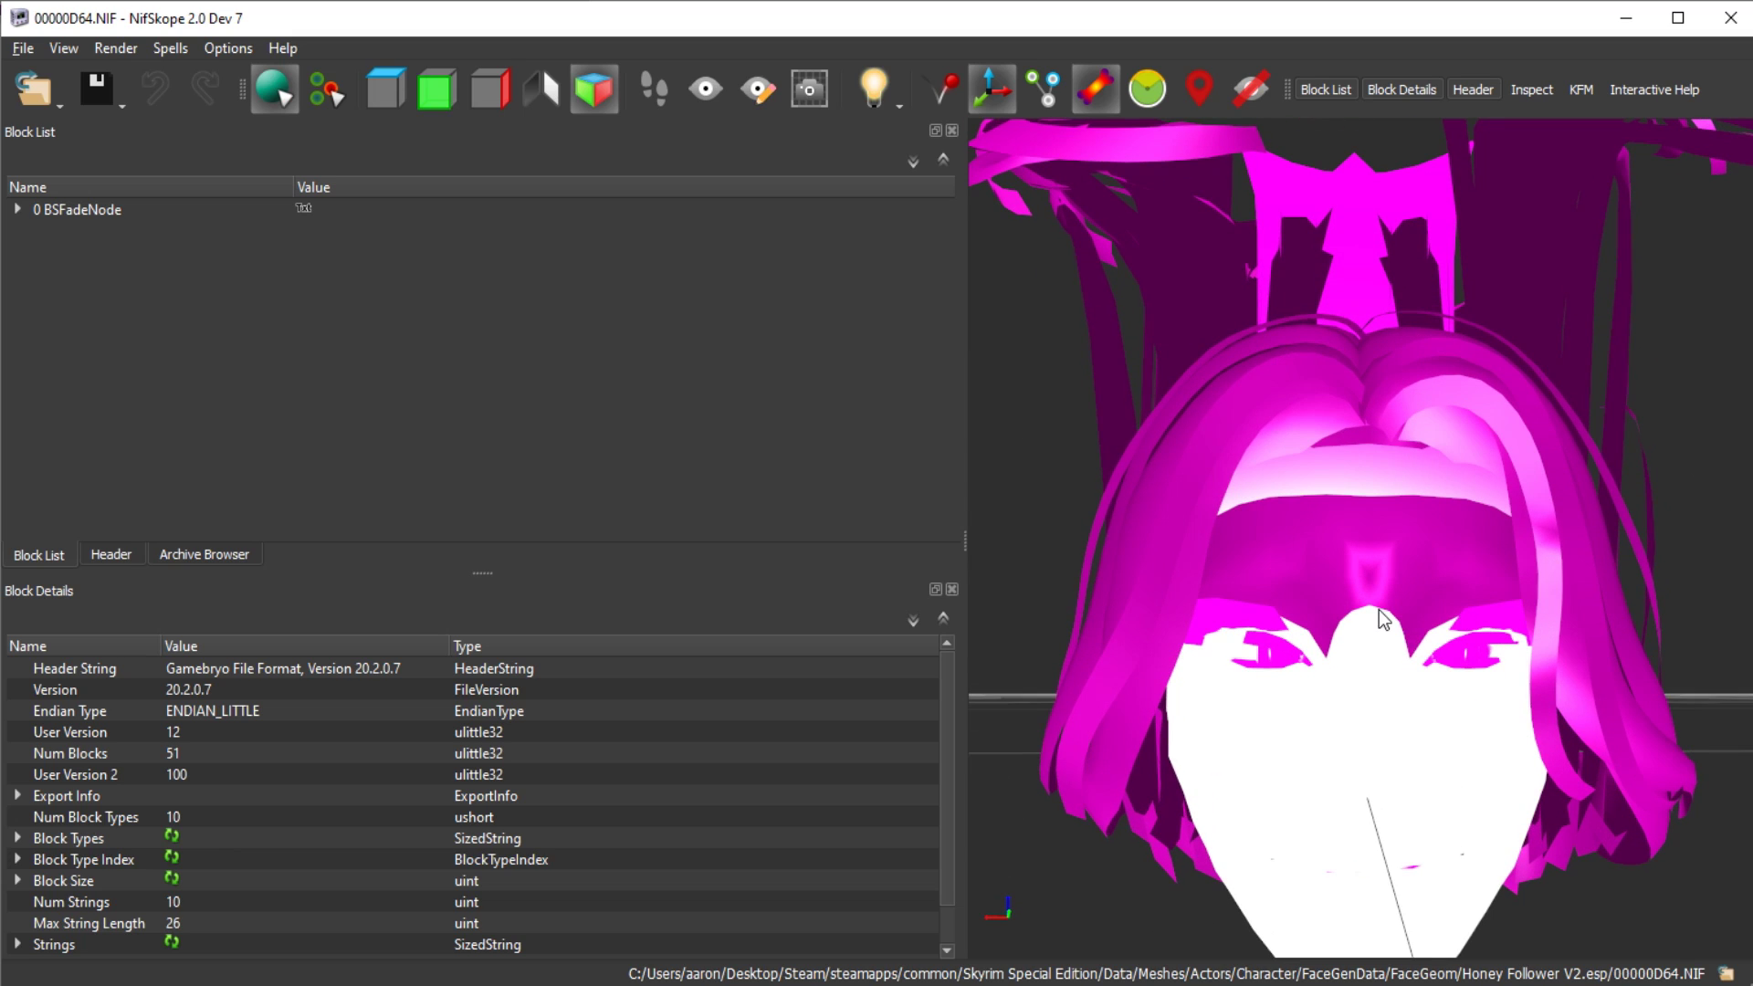
click(1477, 656)
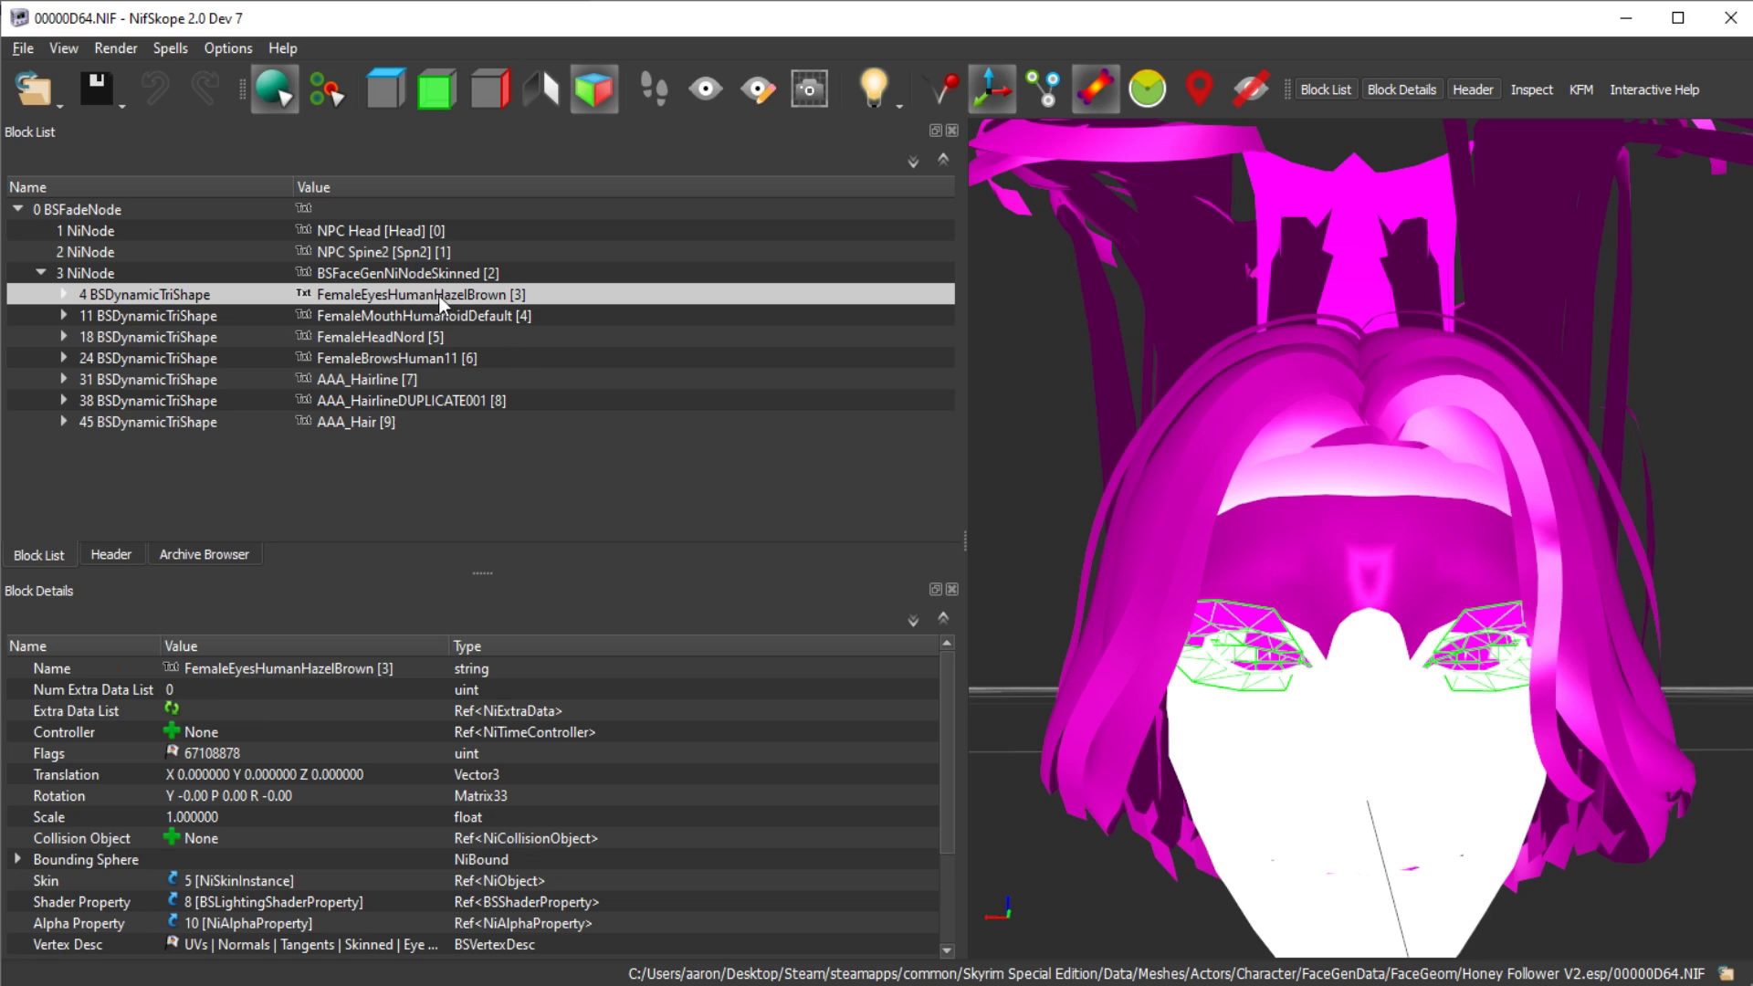
click(64, 294)
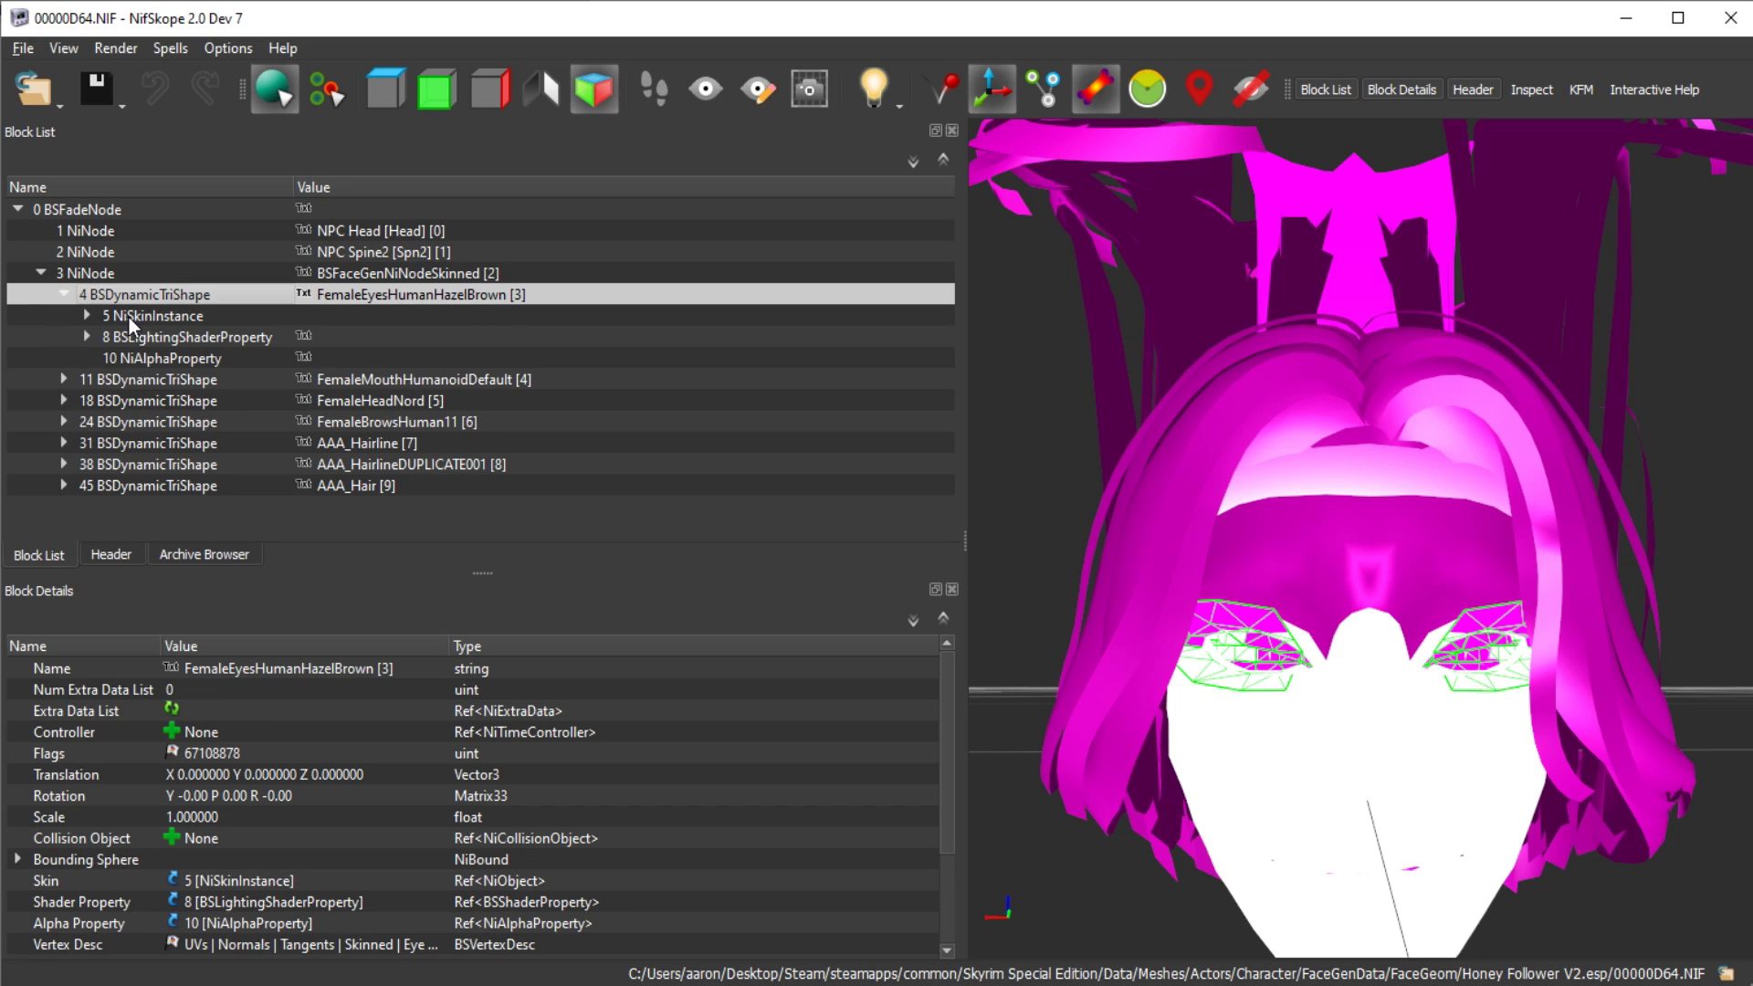
click(87, 315)
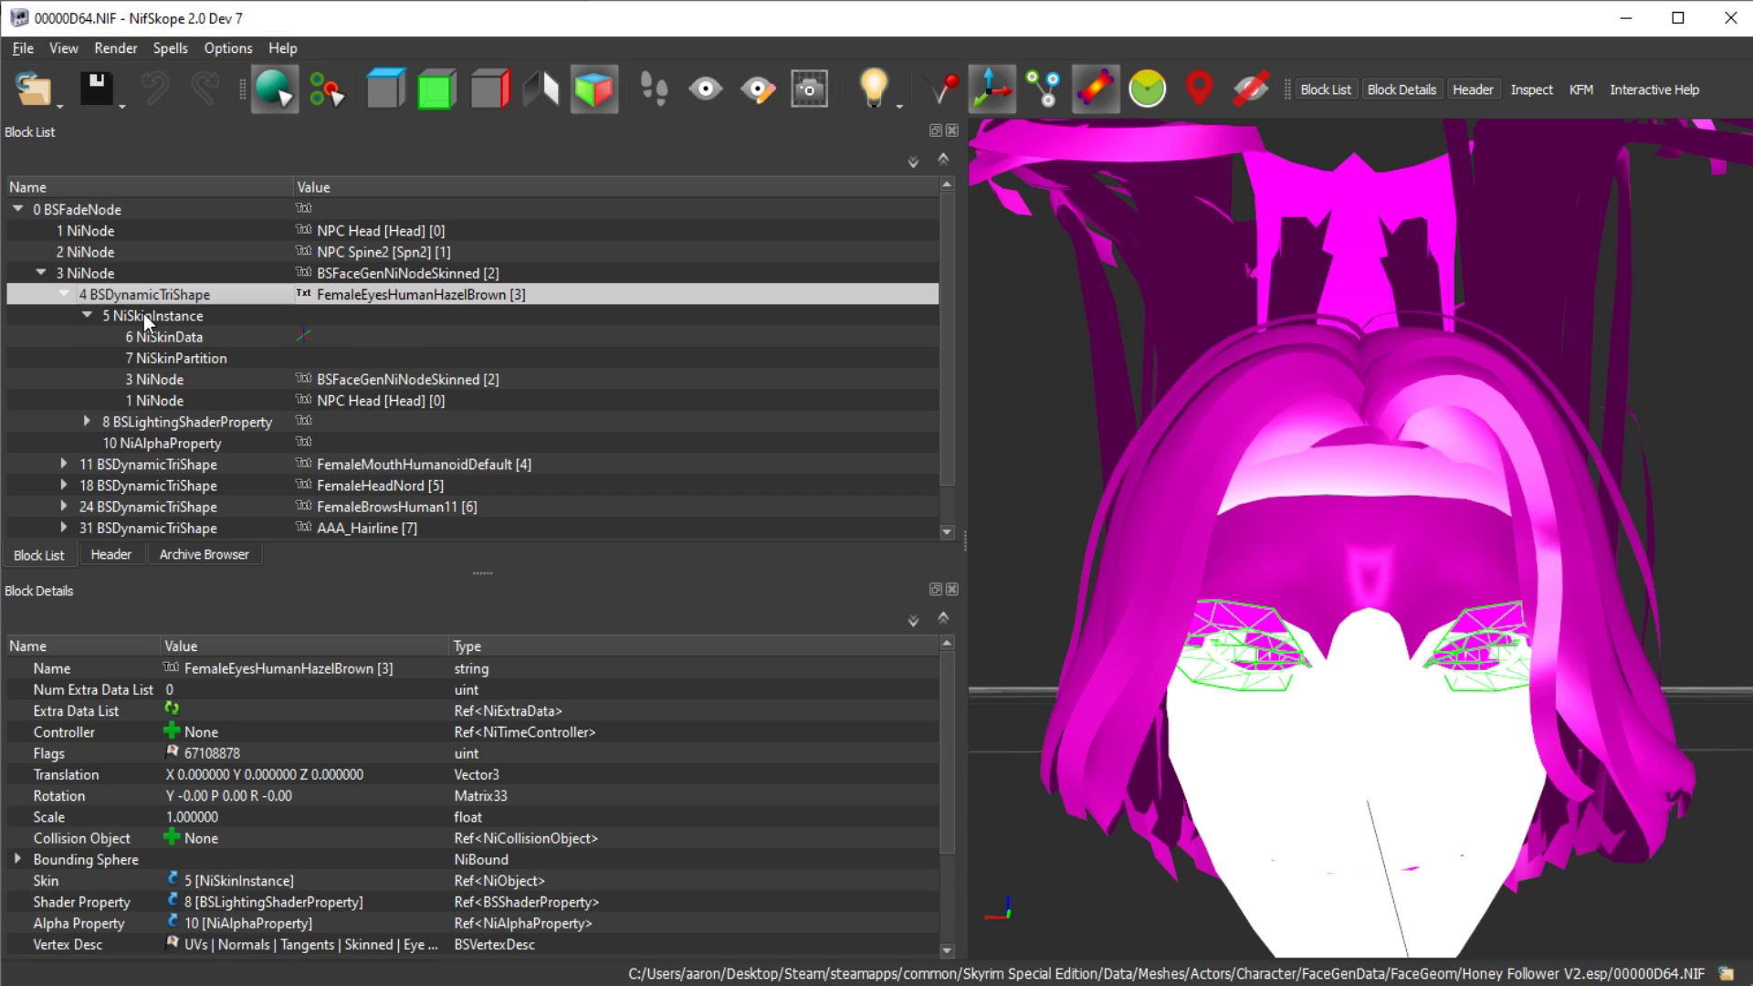
click(149, 358)
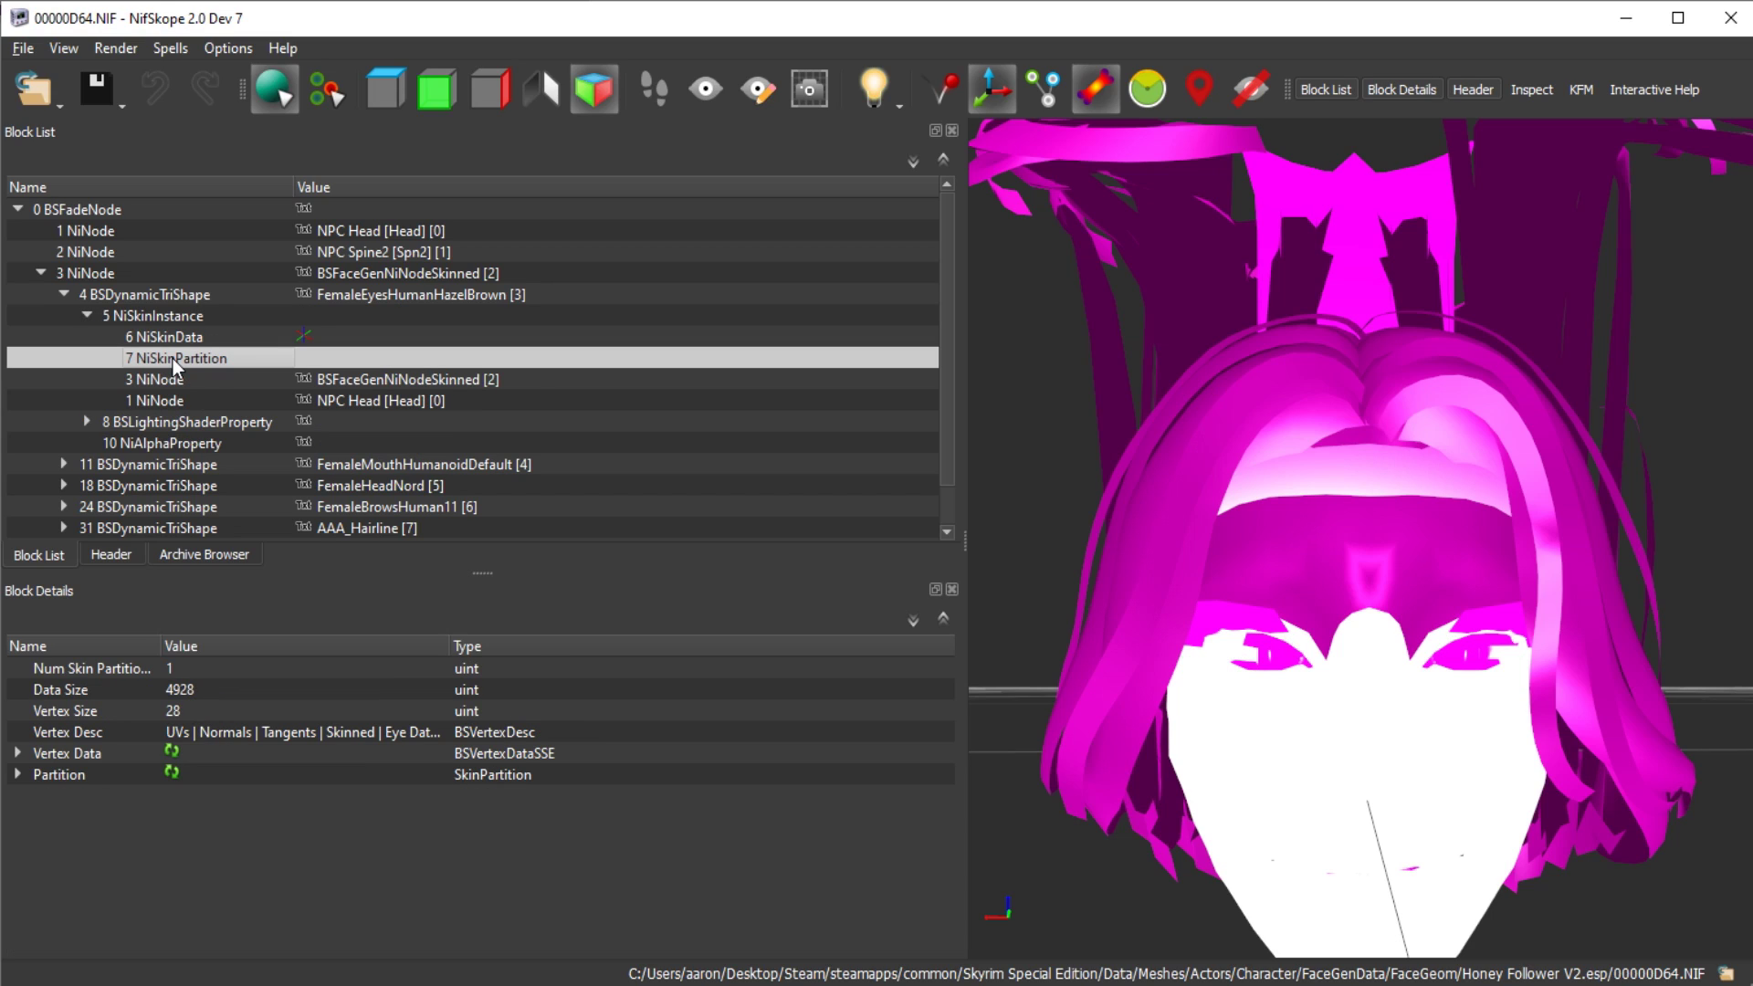
Paste the vanilla partition over 7 NiSkinPartition, confirm, and save 00000D64.NIF
right_click(172, 358)
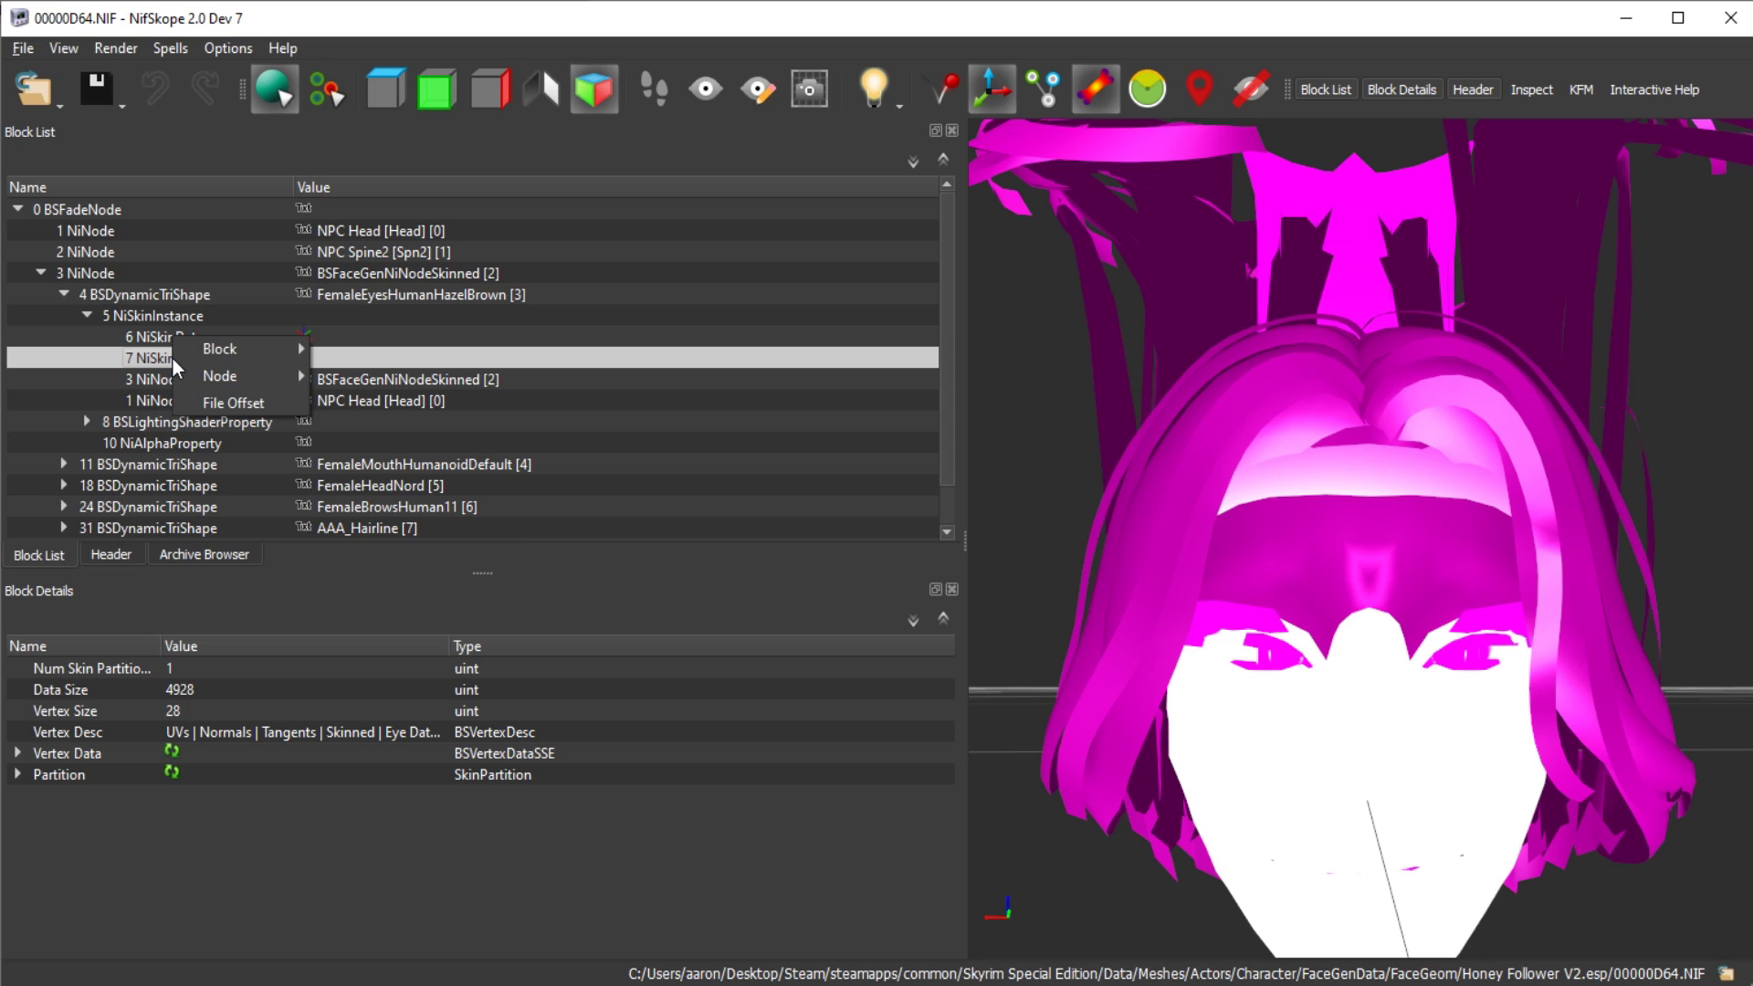
mouse_move(209, 353)
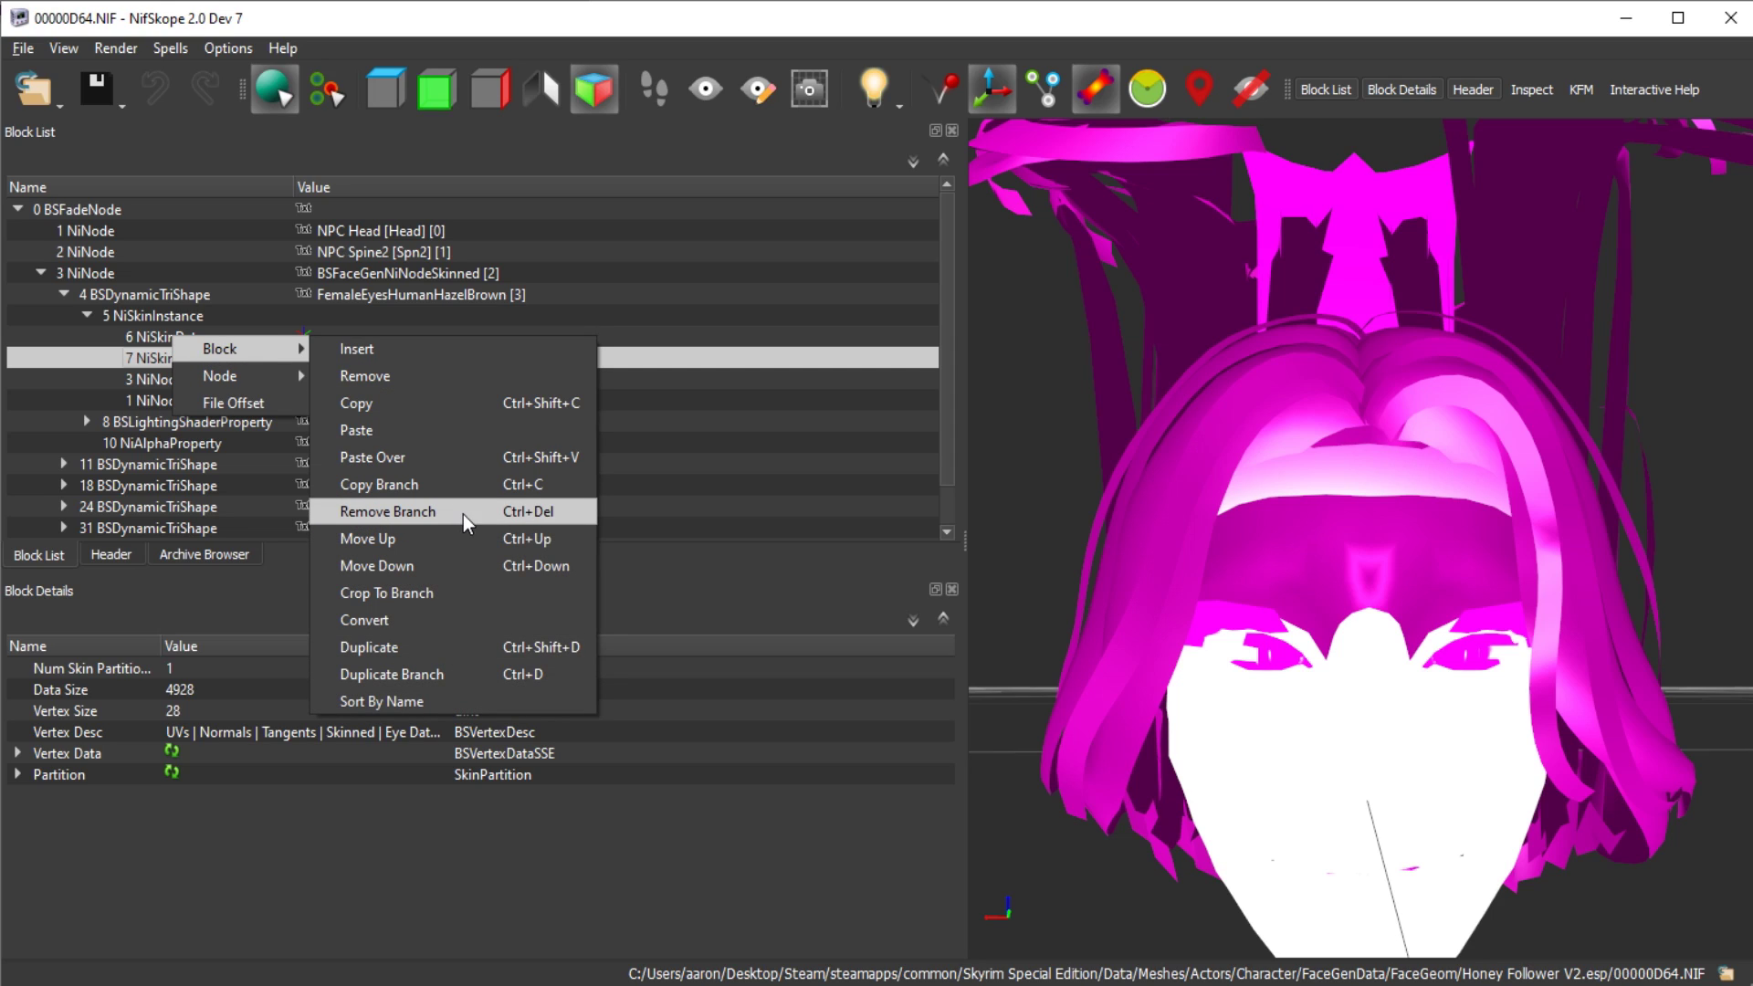
click(468, 460)
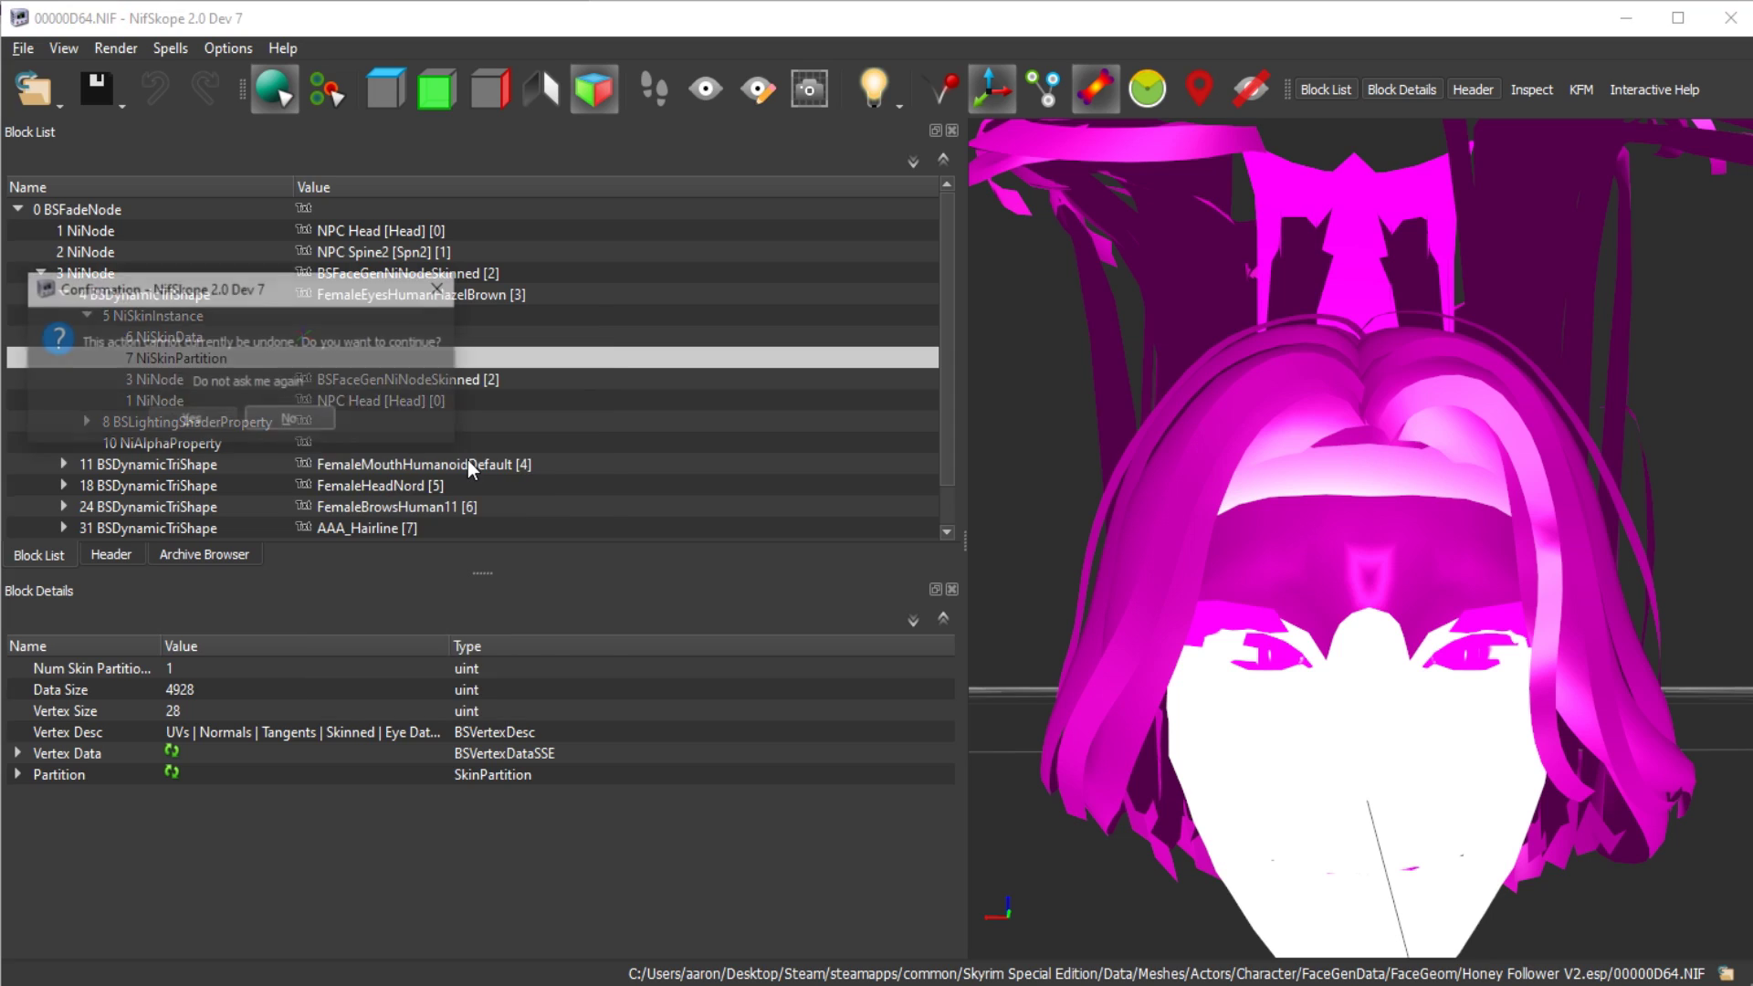
click(187, 420)
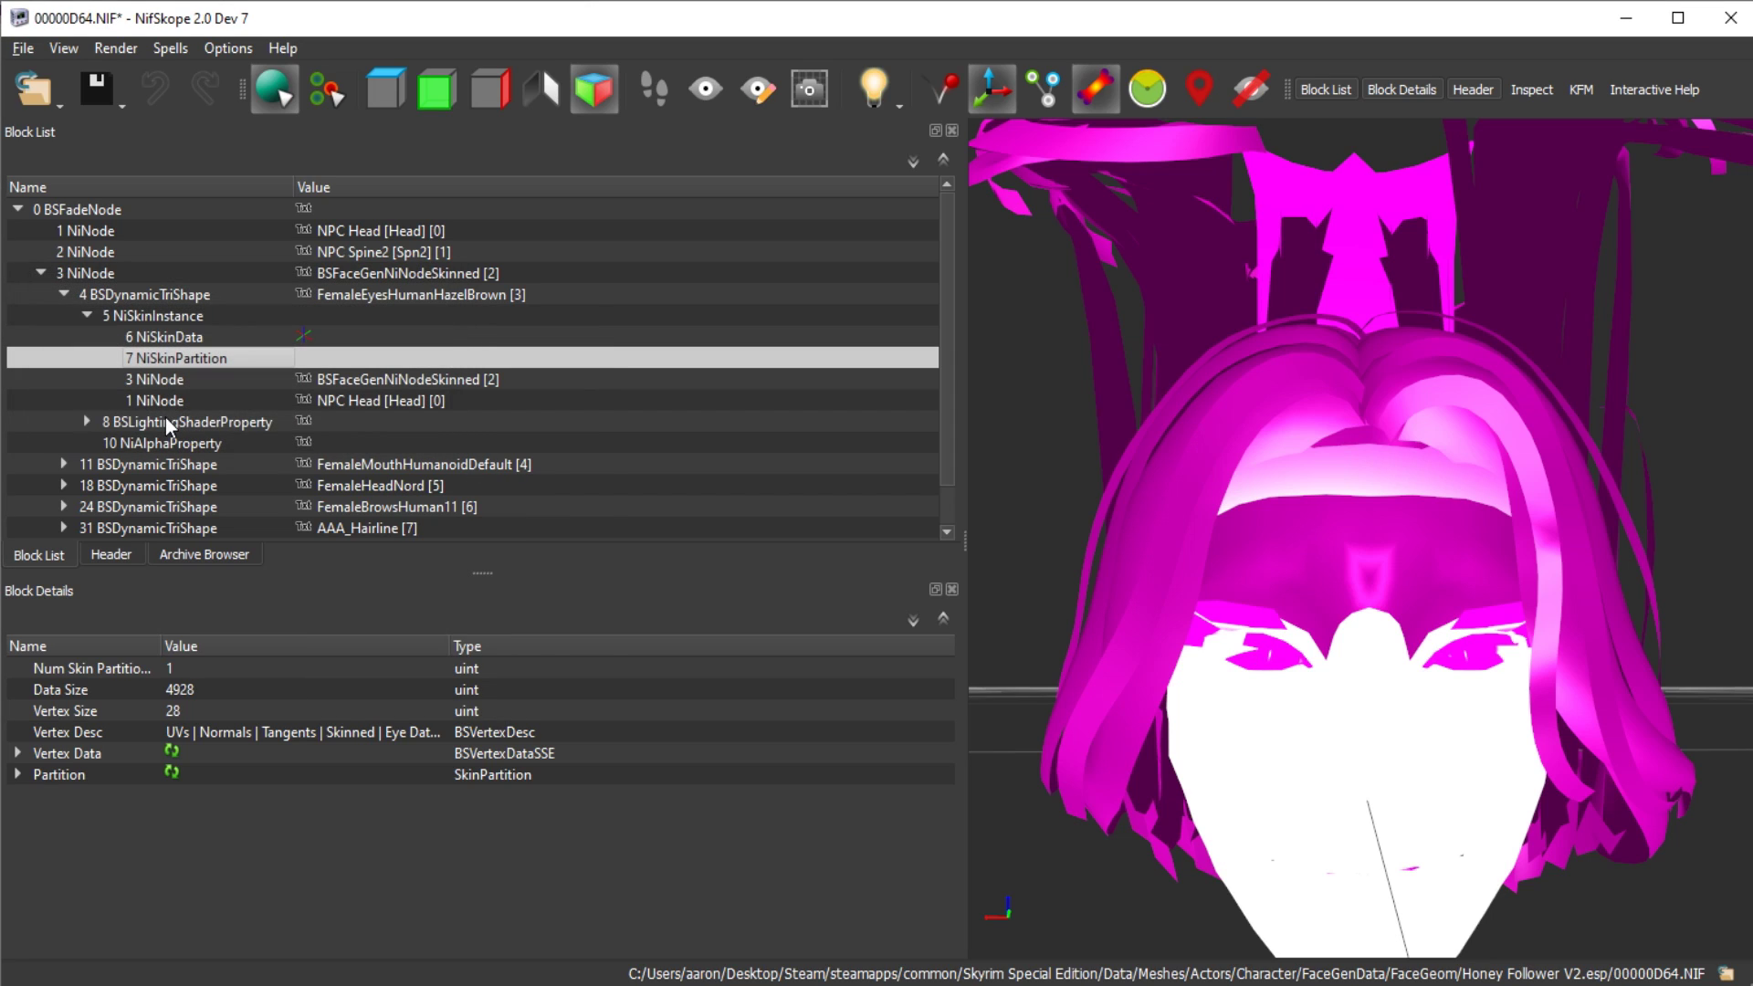
click(22, 50)
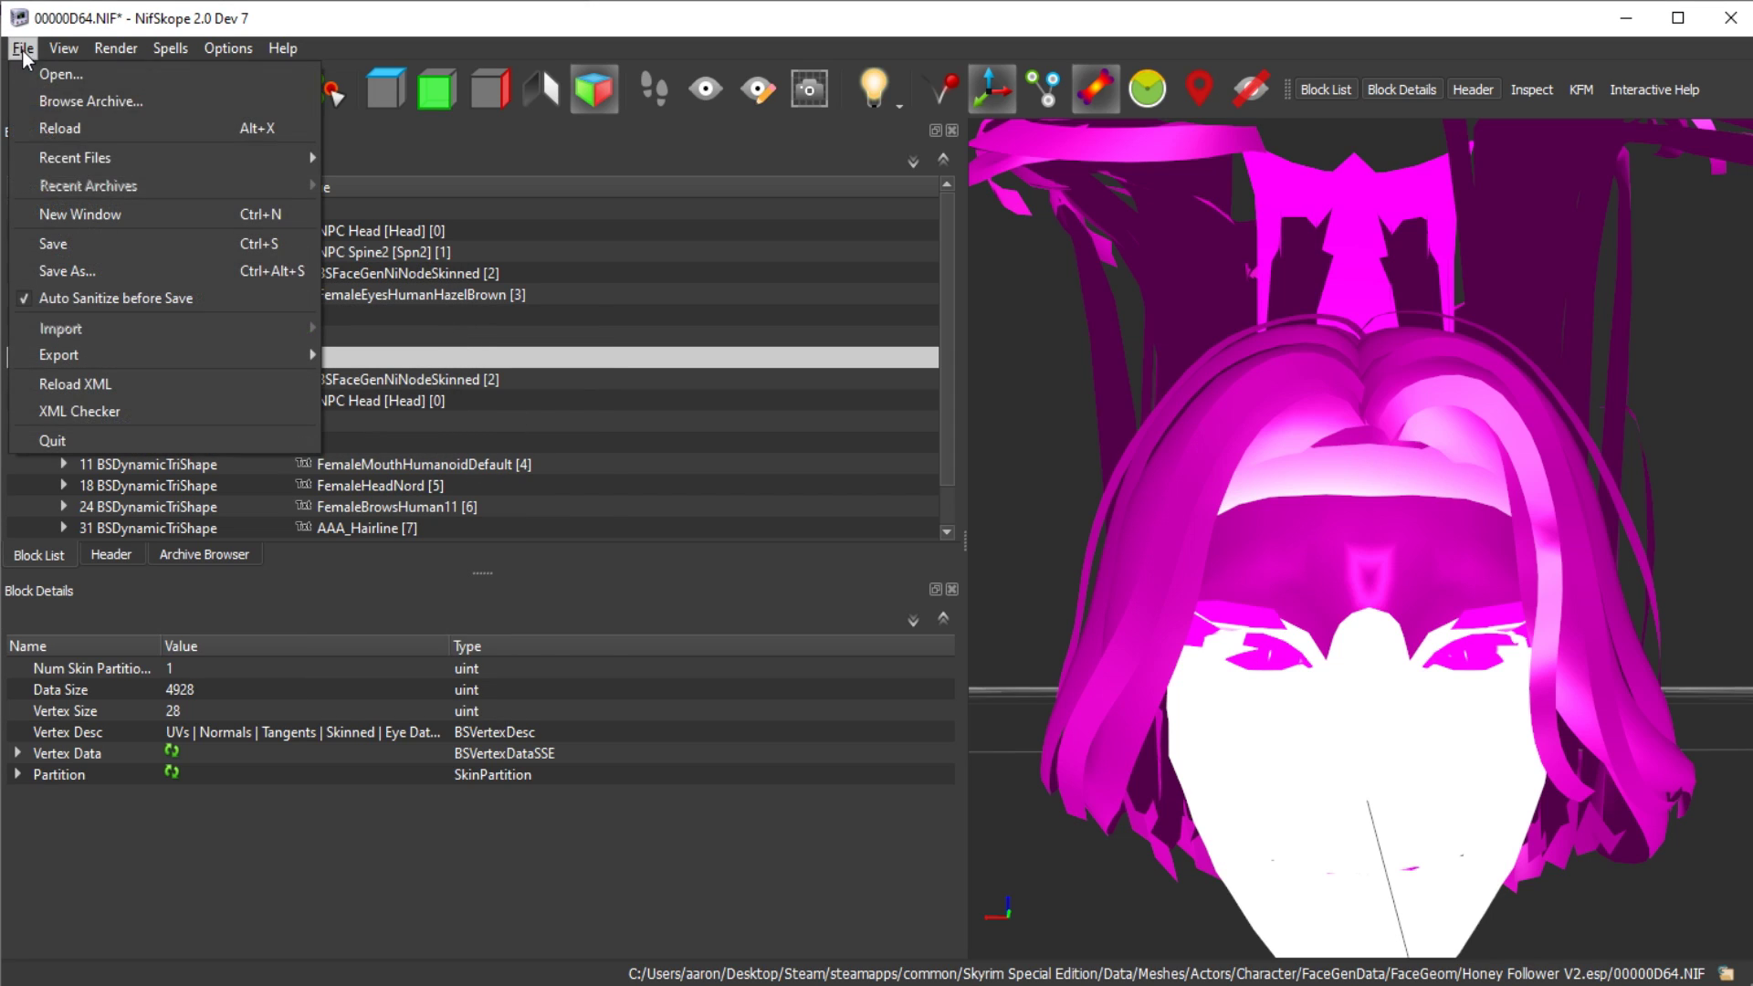
click(58, 241)
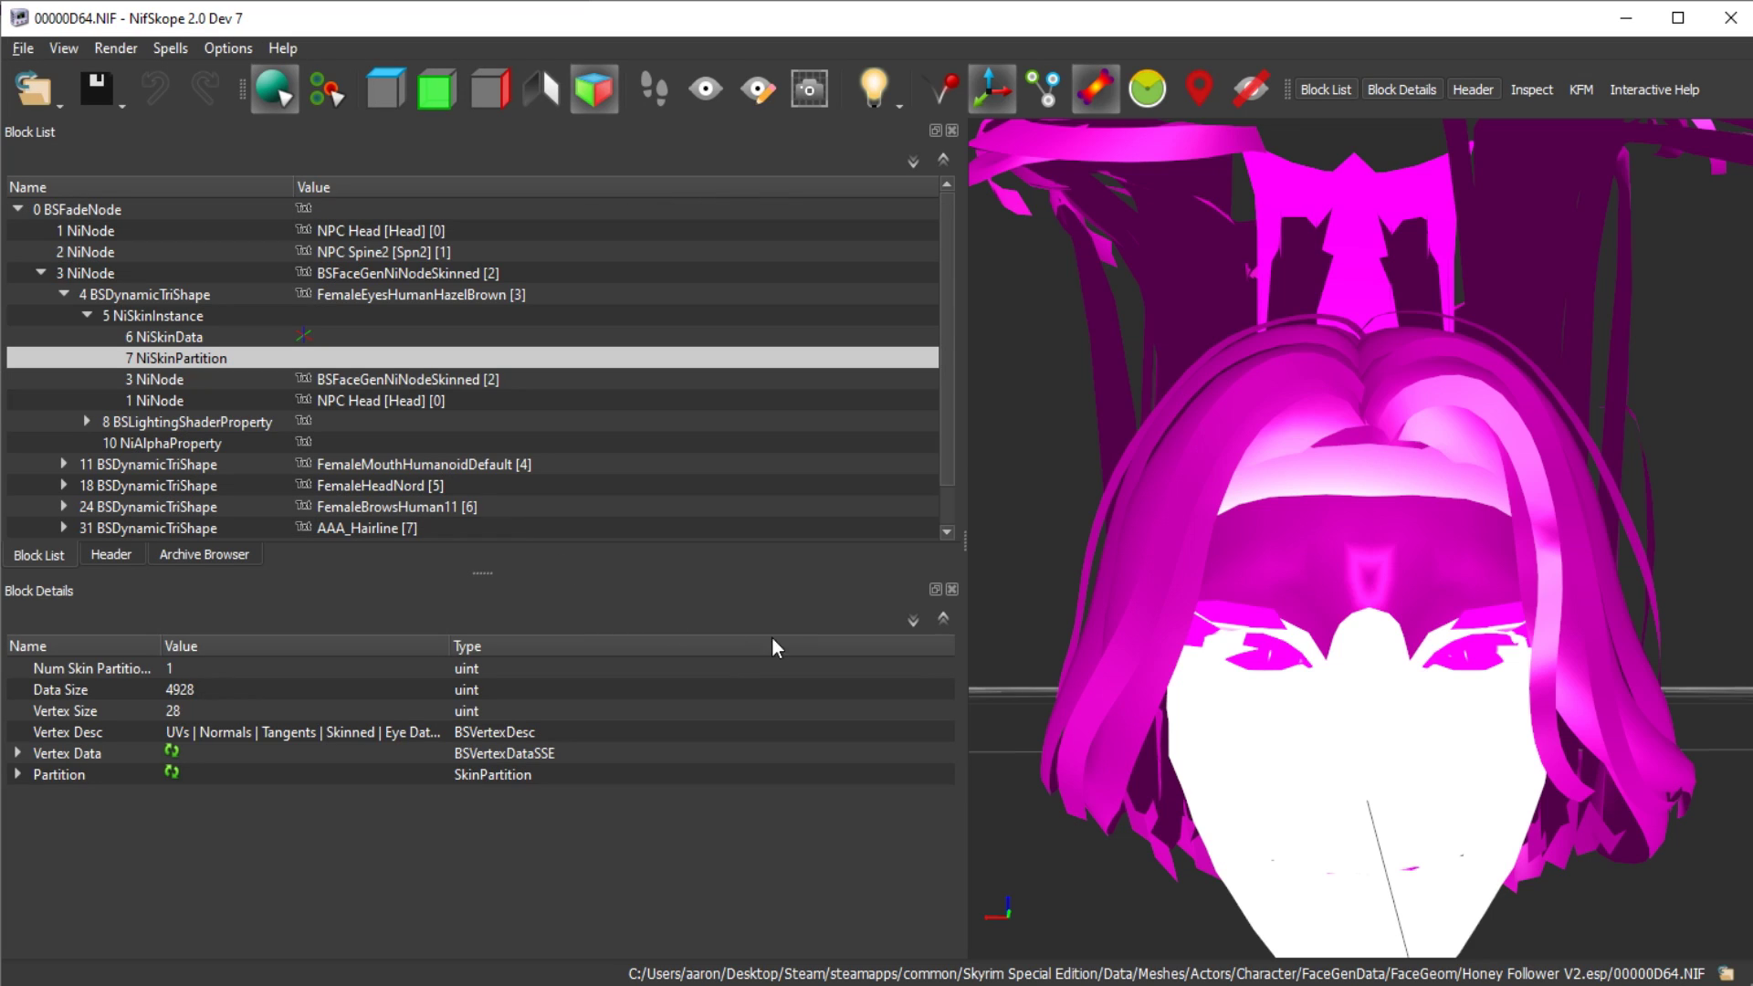